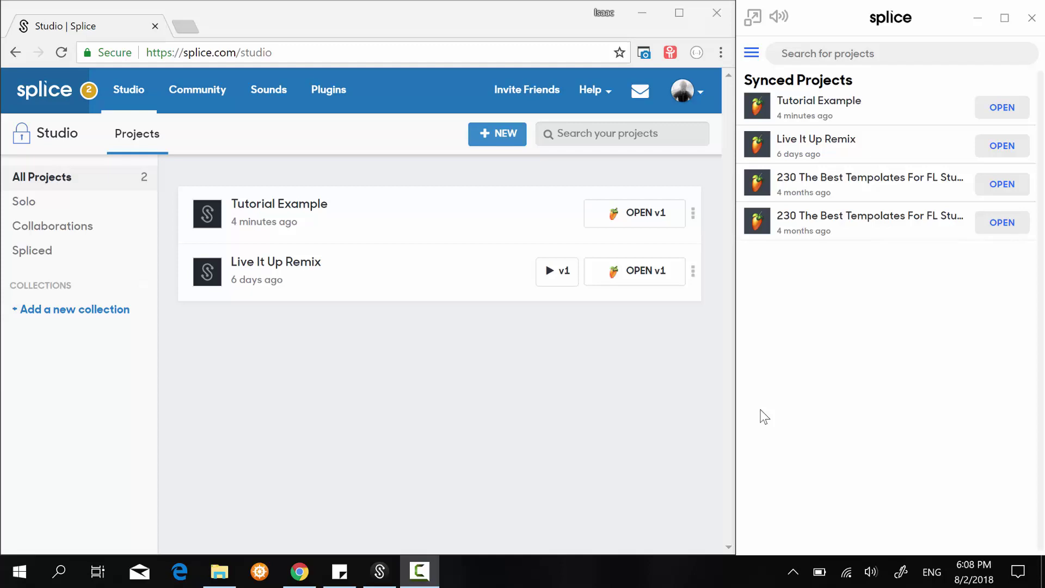
- Switch between the Splice desktop app and the Splice web page
left_click(377, 571)
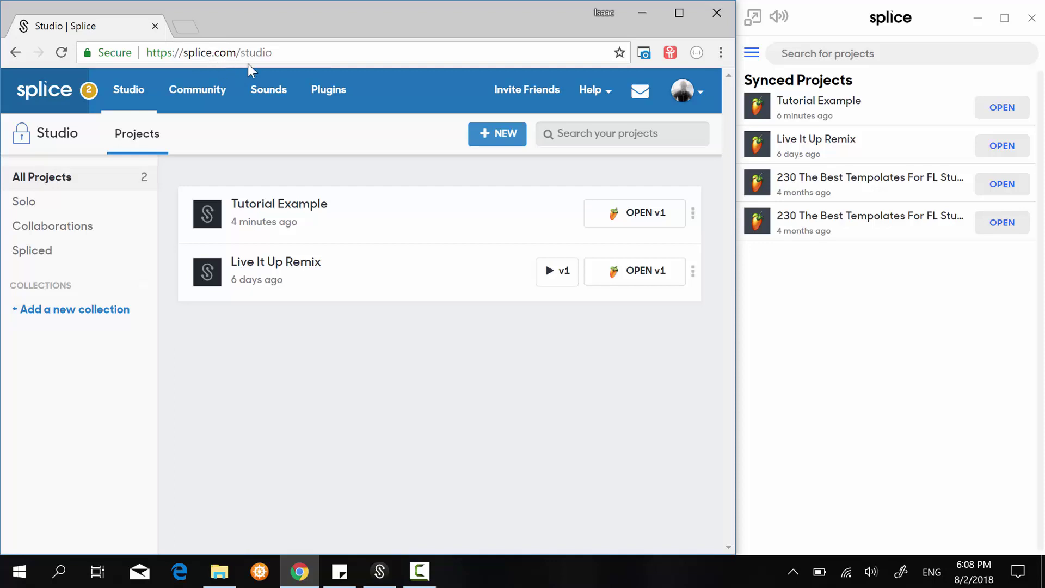
left_click(907, 367)
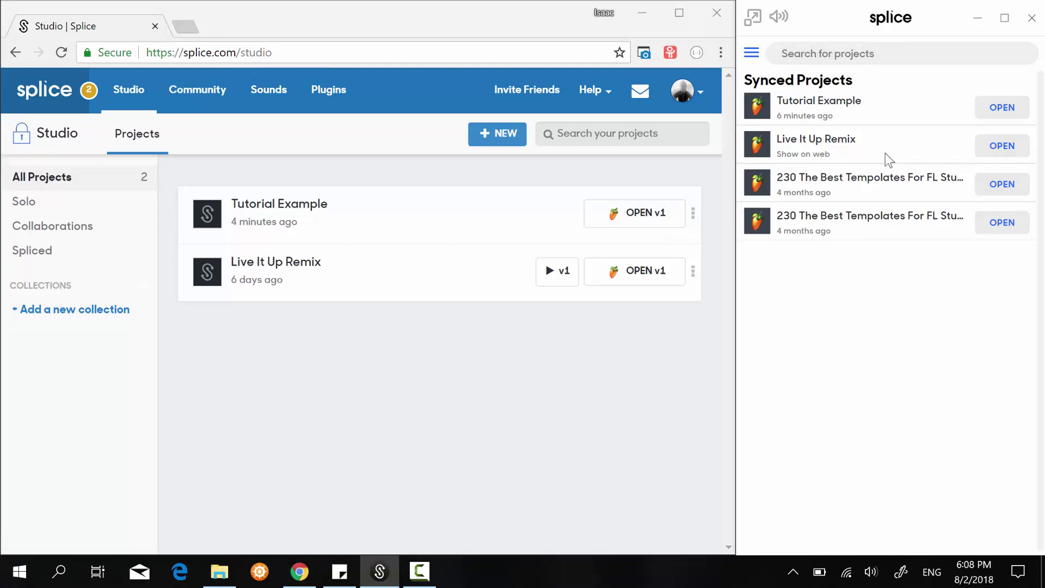
left_click(472, 363)
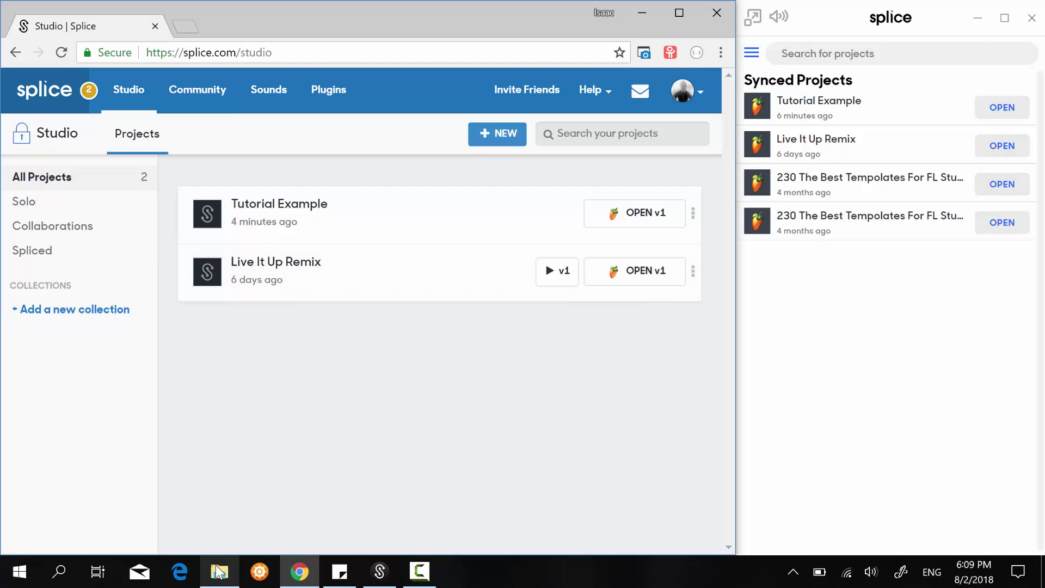
- Permanently delete the Tutorial Example FL Studio file from Documents\Splice, leaving 4 items
mouse_move(215, 581)
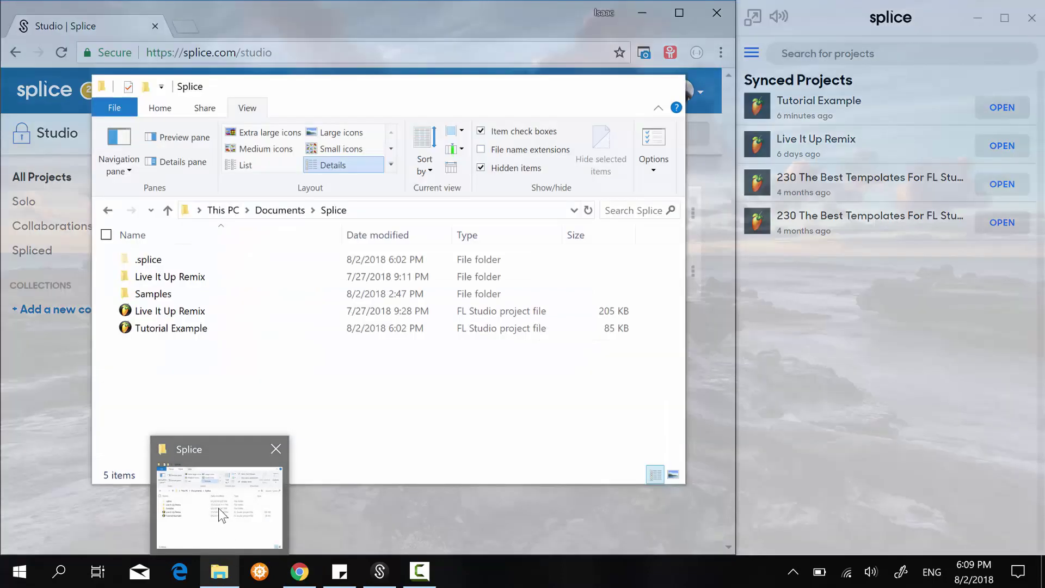
left_click(218, 517)
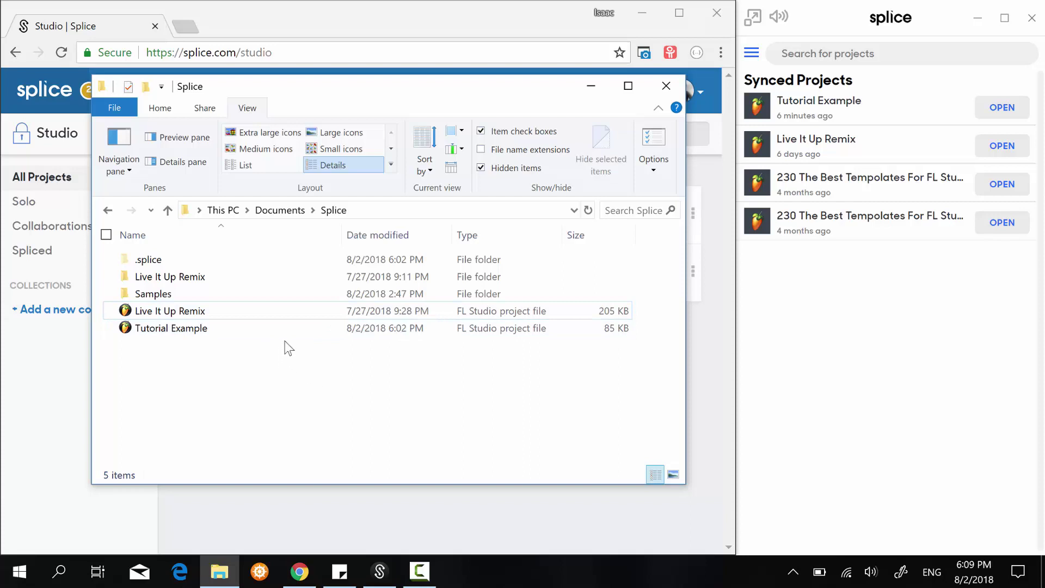
left_click(339, 328)
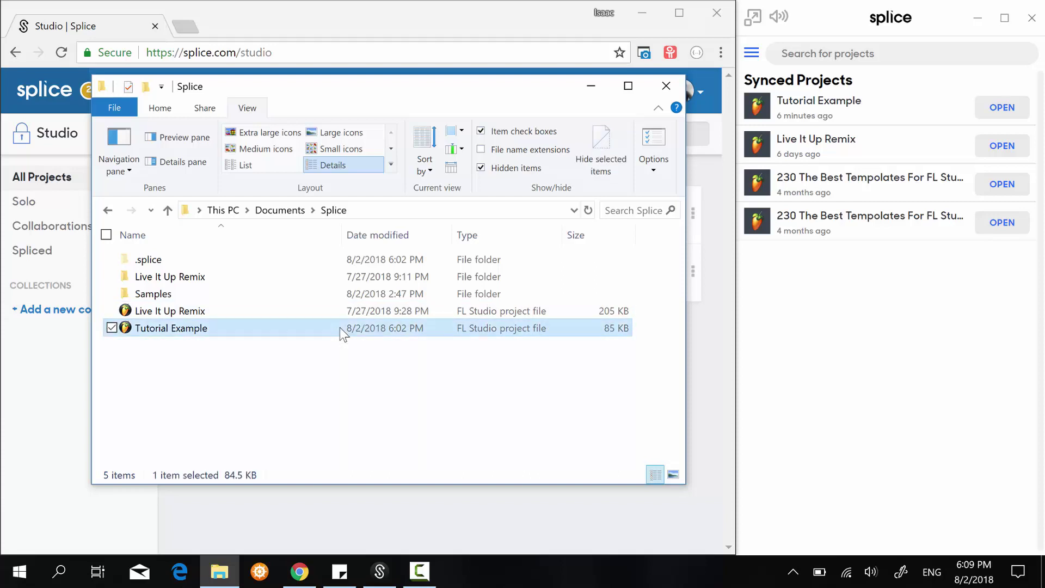
left_click(349, 353)
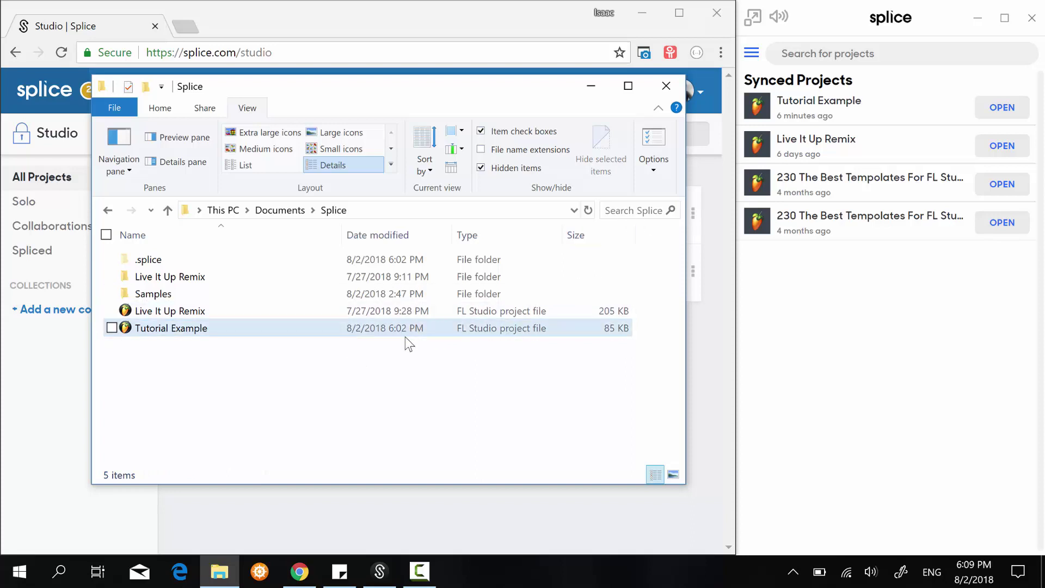
left_click(431, 324)
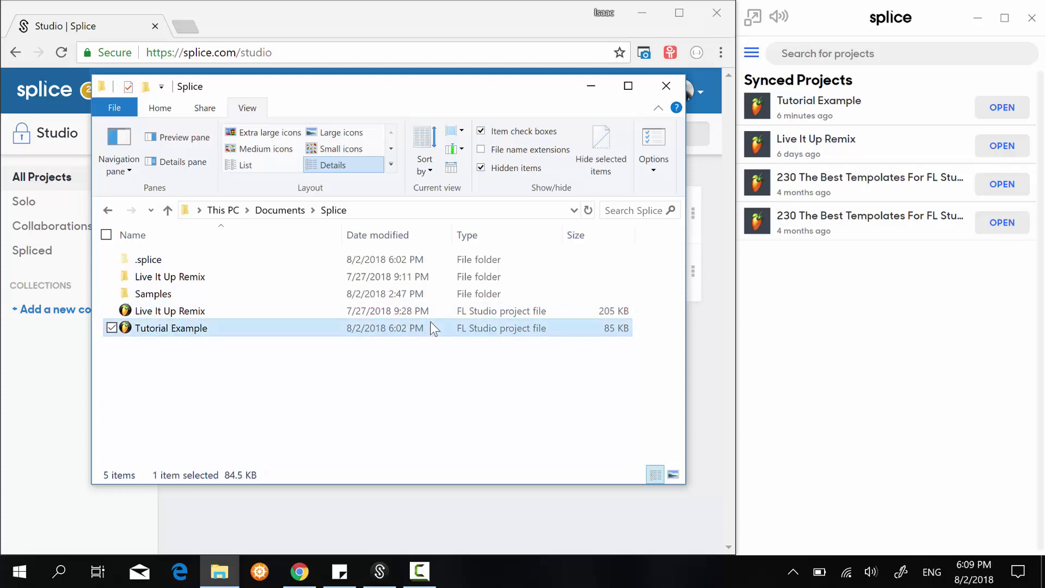
right_click(400, 330)
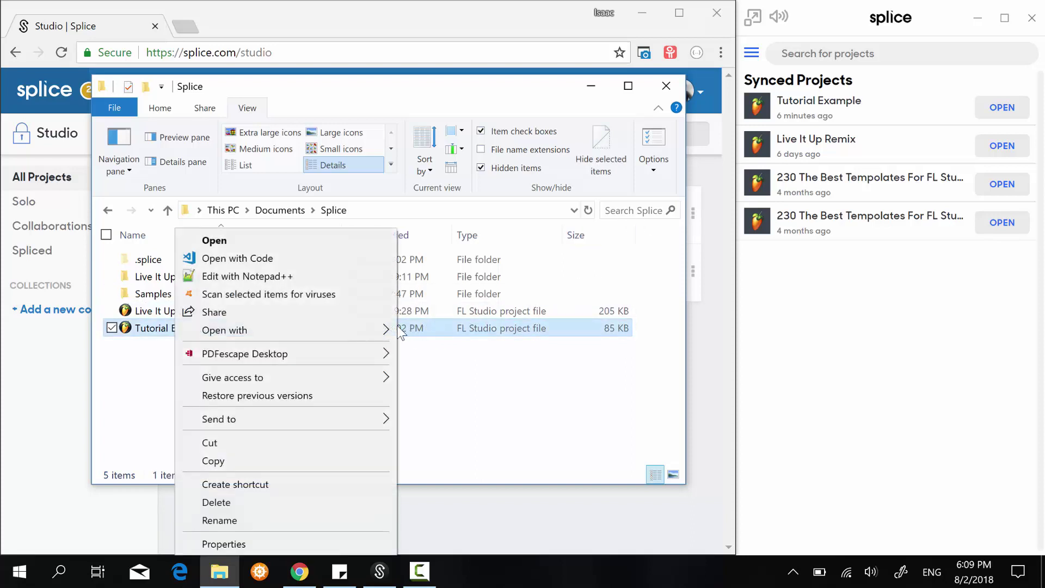
left_click(296, 501)
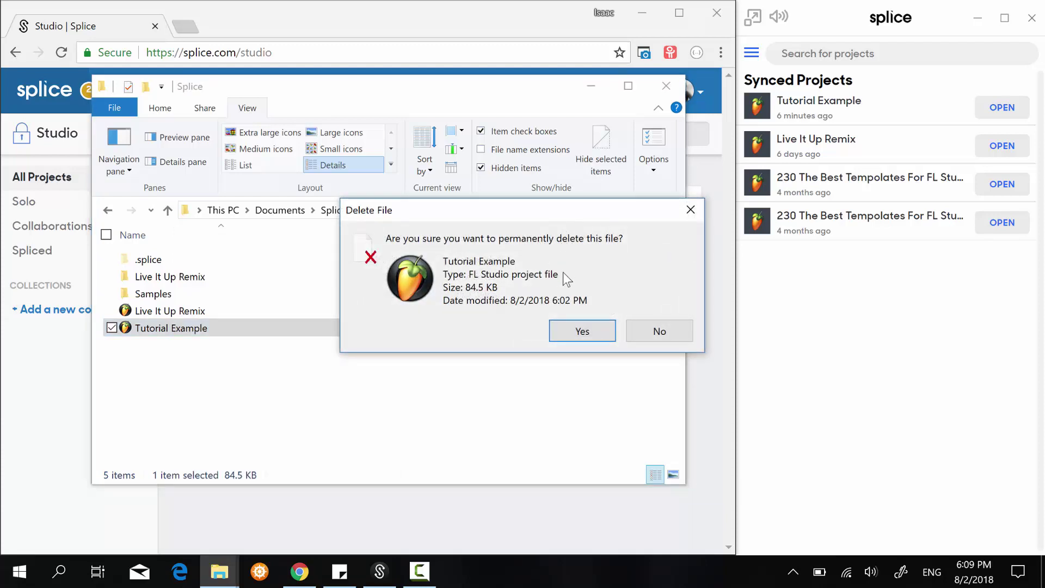
left_click(583, 332)
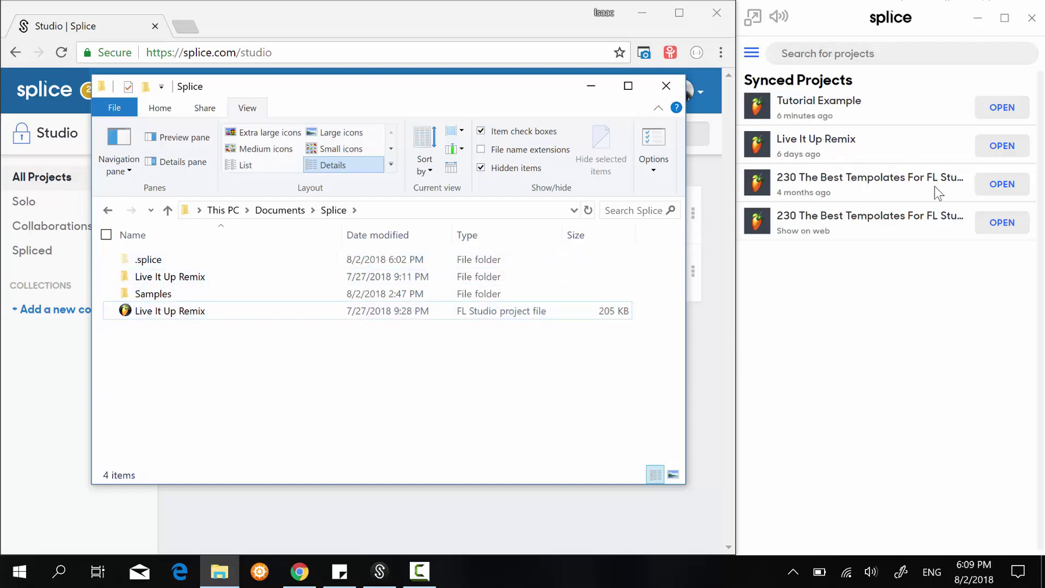
- Quit the Splice desktop app from the system tray
left_click(793, 571)
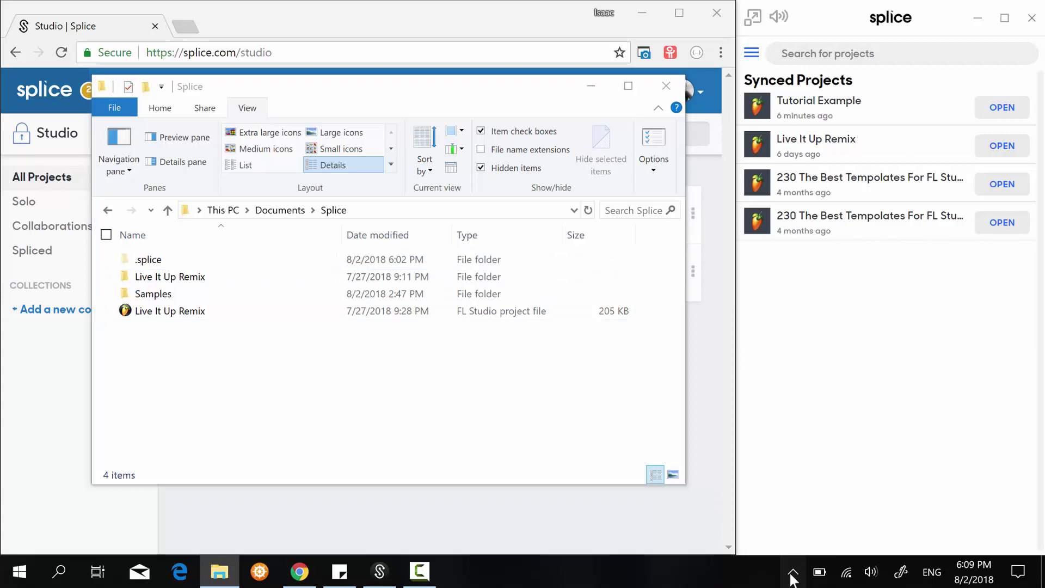
right_click(806, 538)
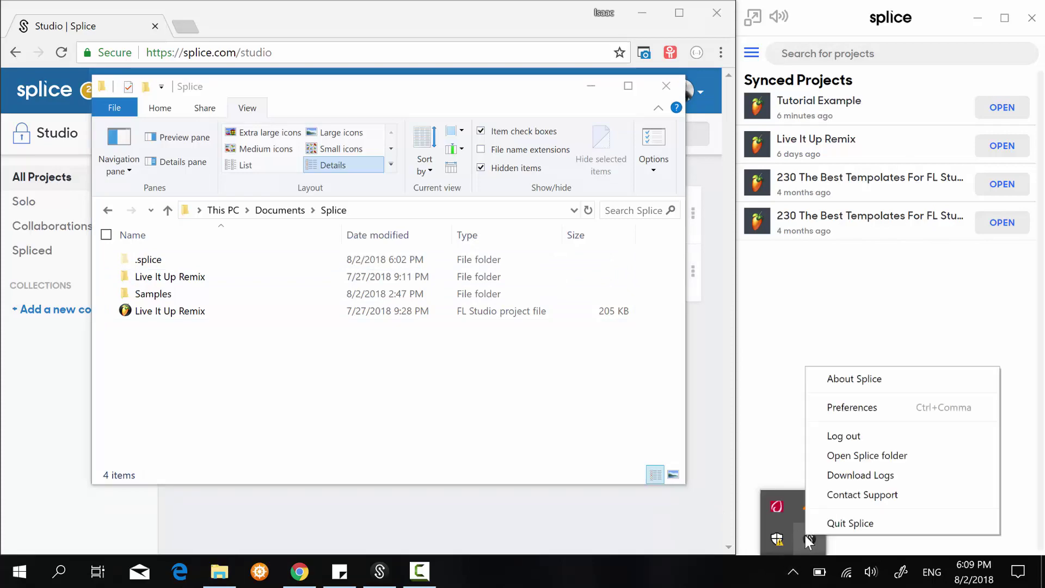
left_click(833, 523)
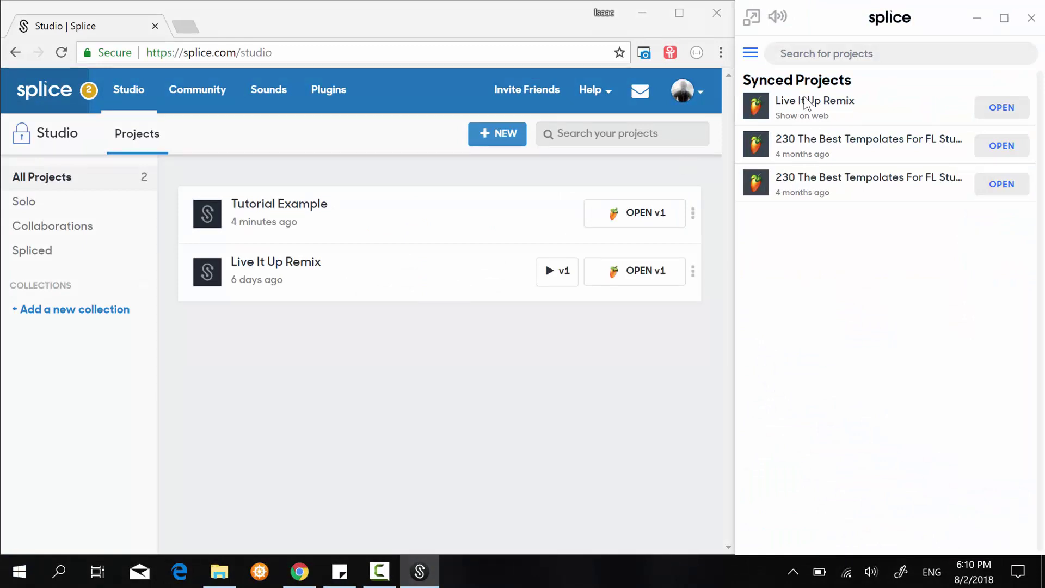
- Minimize the Splice folder window and reload the Splice Studio projects page
left_click(218, 572)
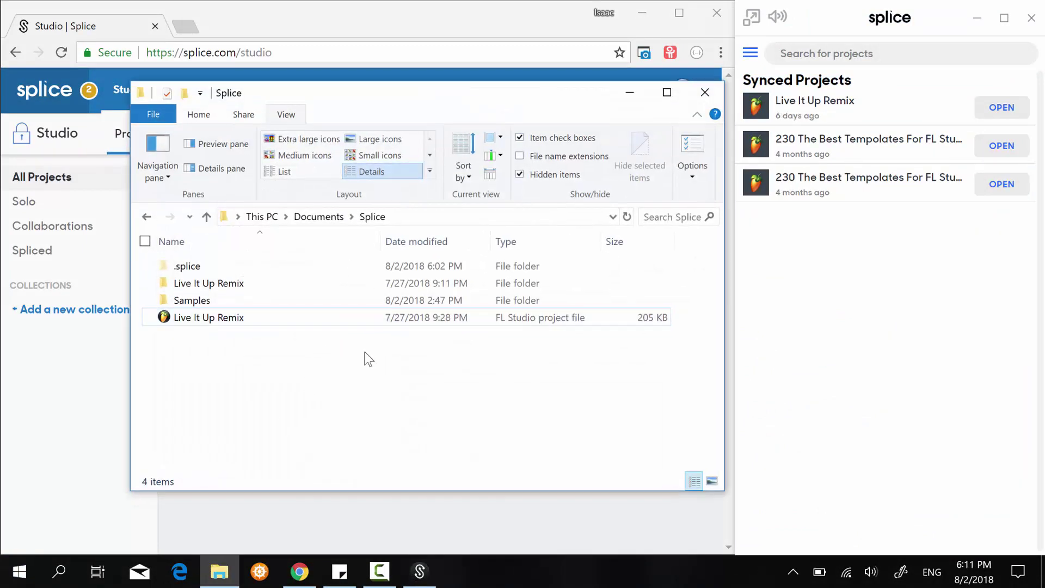
left_click(630, 92)
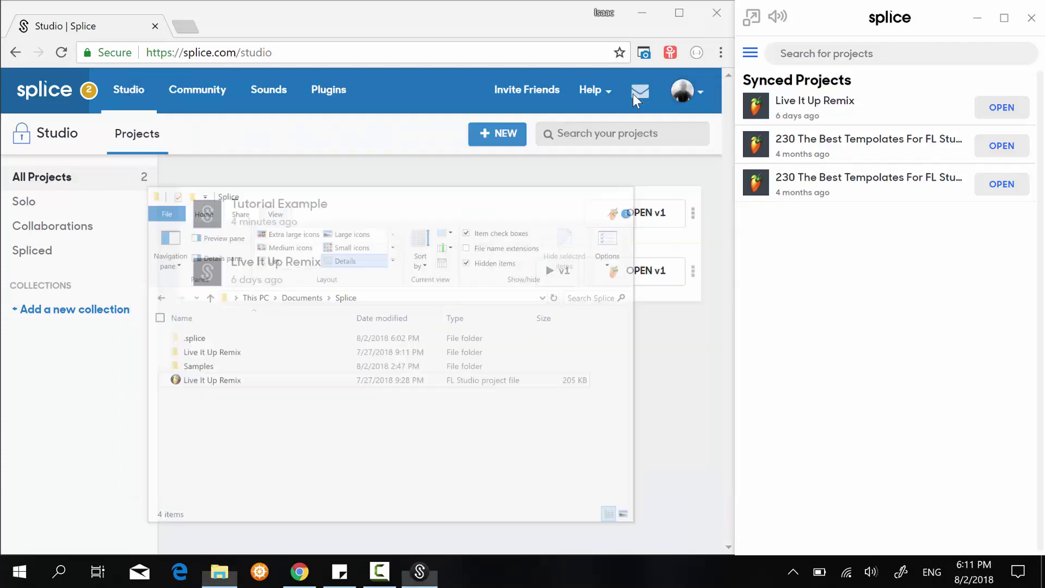
left_click(329, 48)
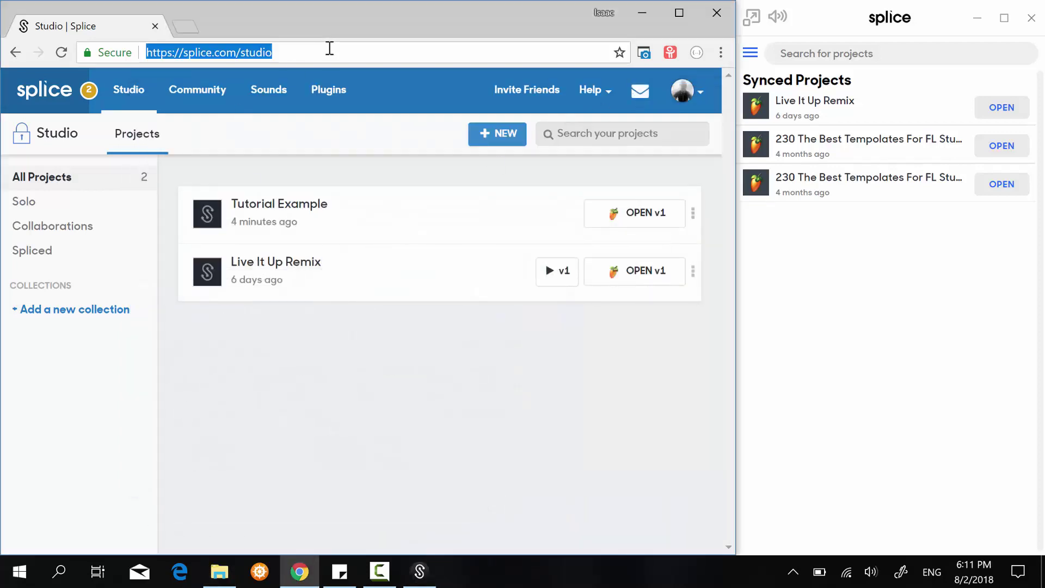
key("Return")
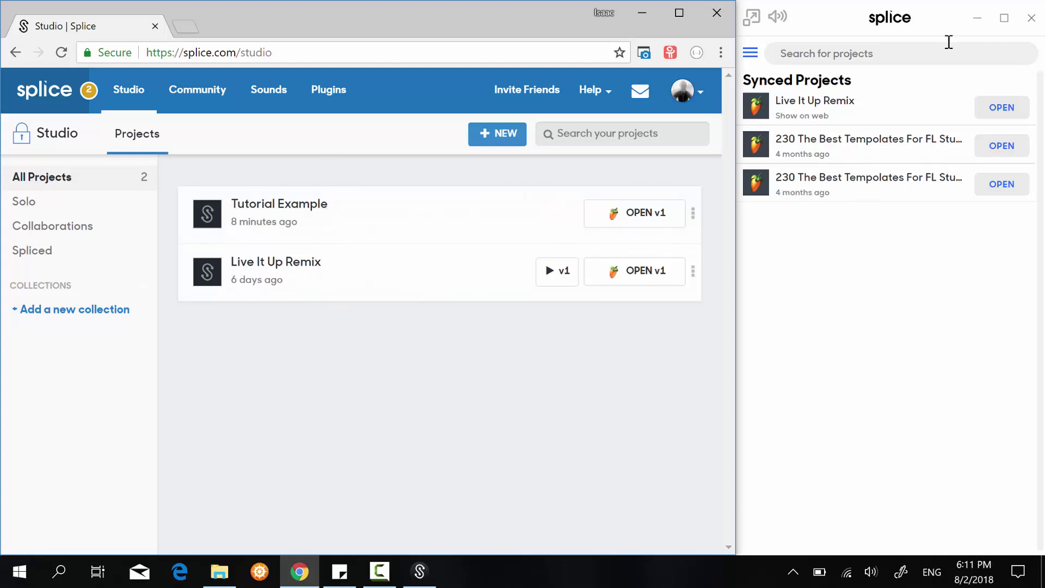
- Bring the relaunched Splice desktop app forward to check its Synced Projects list
left_click(792, 571)
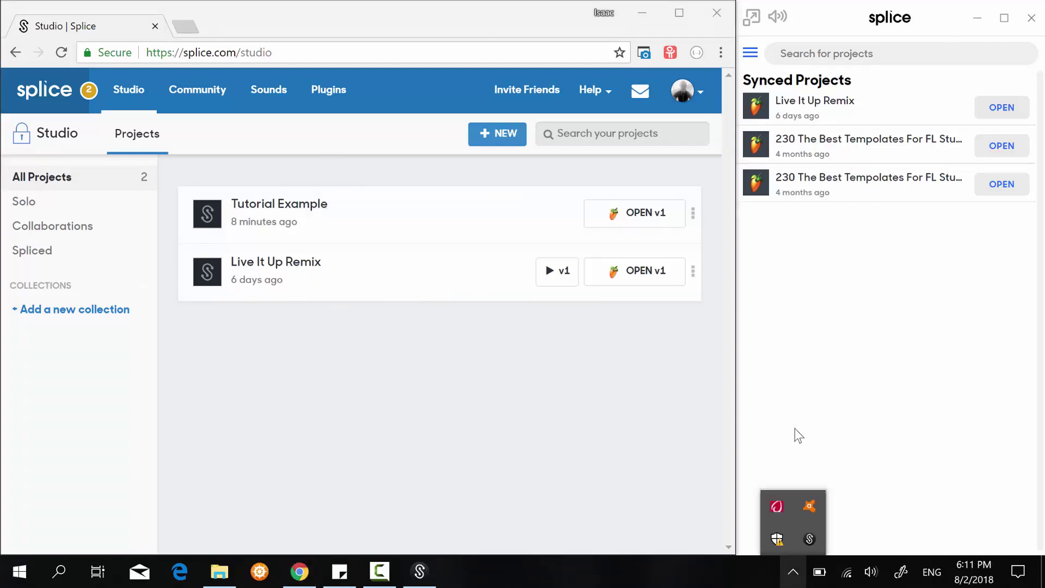
left_click(796, 428)
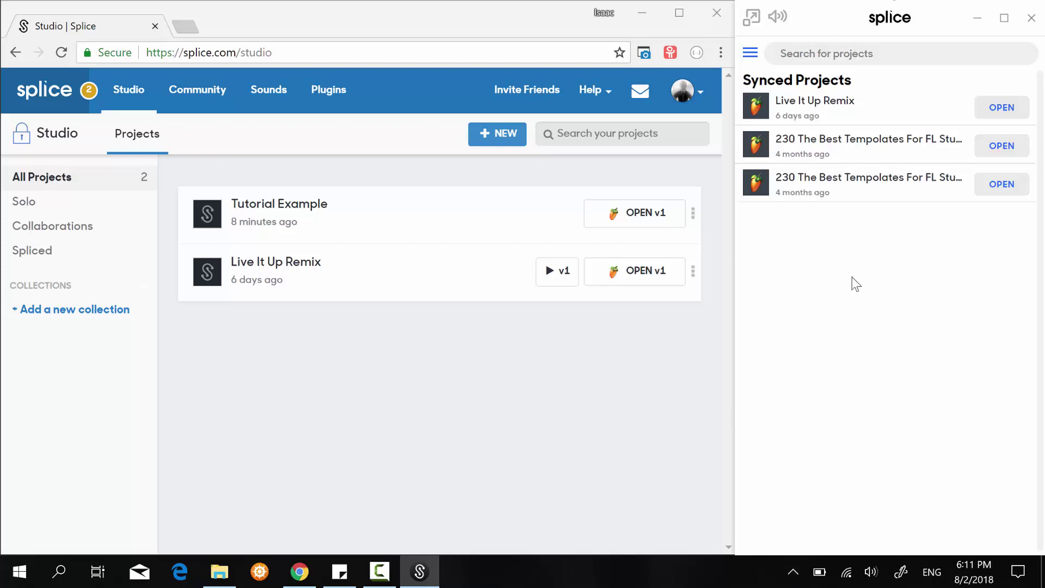
left_click(793, 572)
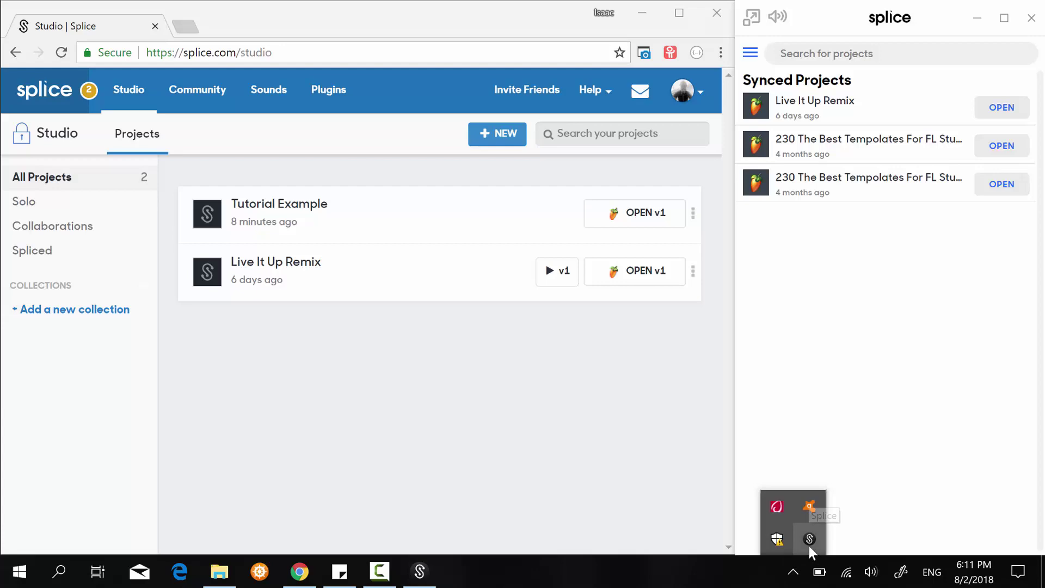
right_click(809, 540)
left_click(827, 531)
key("super")
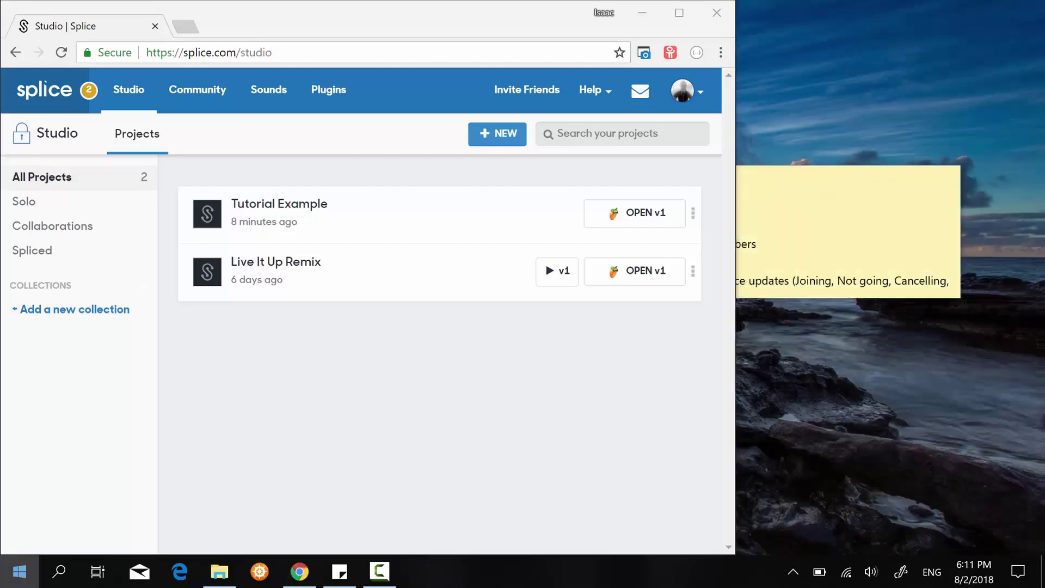
type("splice")
key("Return")
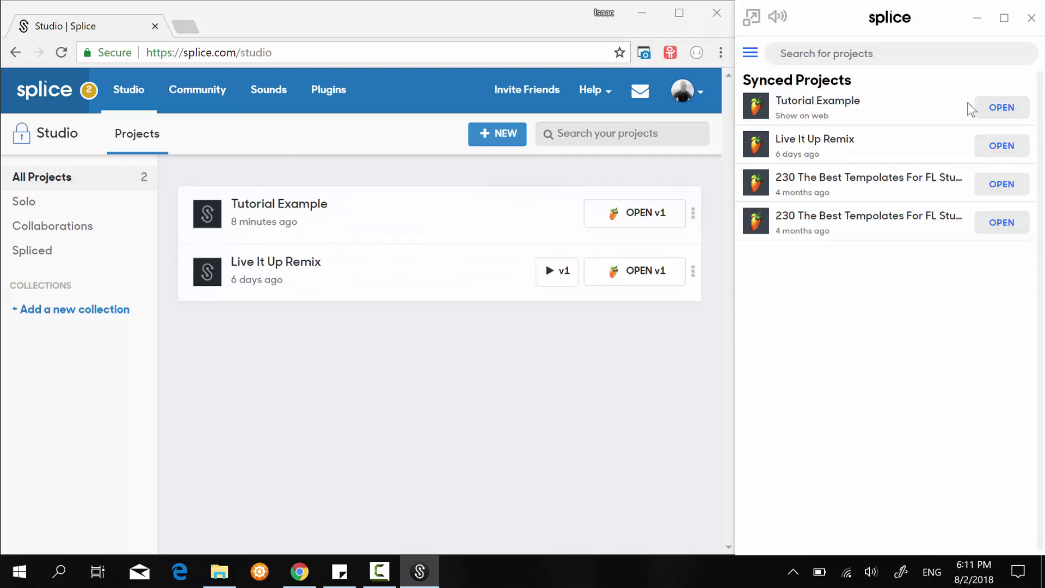
- Download Tutorial Example into Documents\Splice by opening it in FL Studio, then close FL Studio
left_click(218, 569)
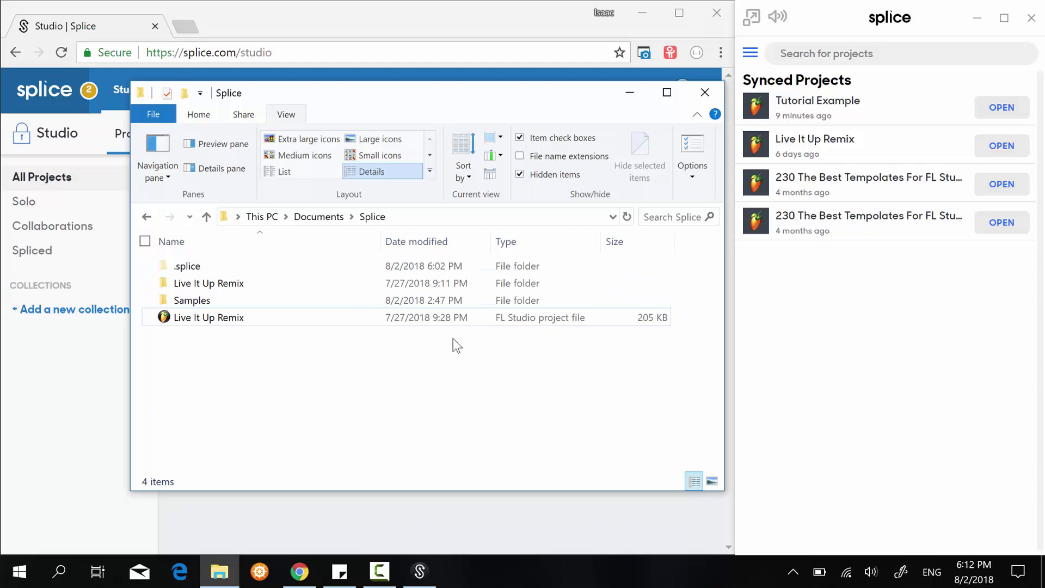
left_click(630, 91)
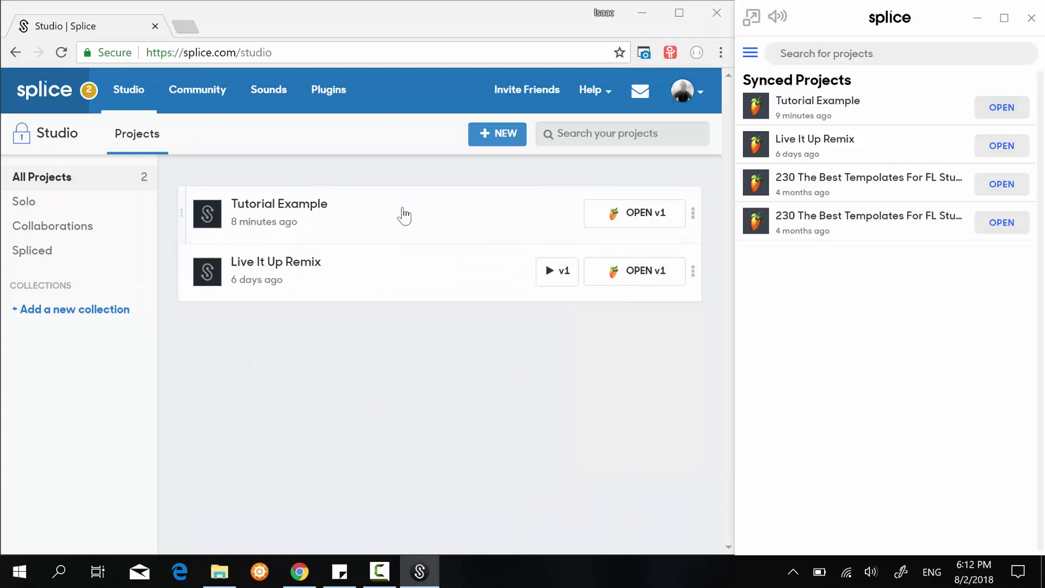
left_click(219, 571)
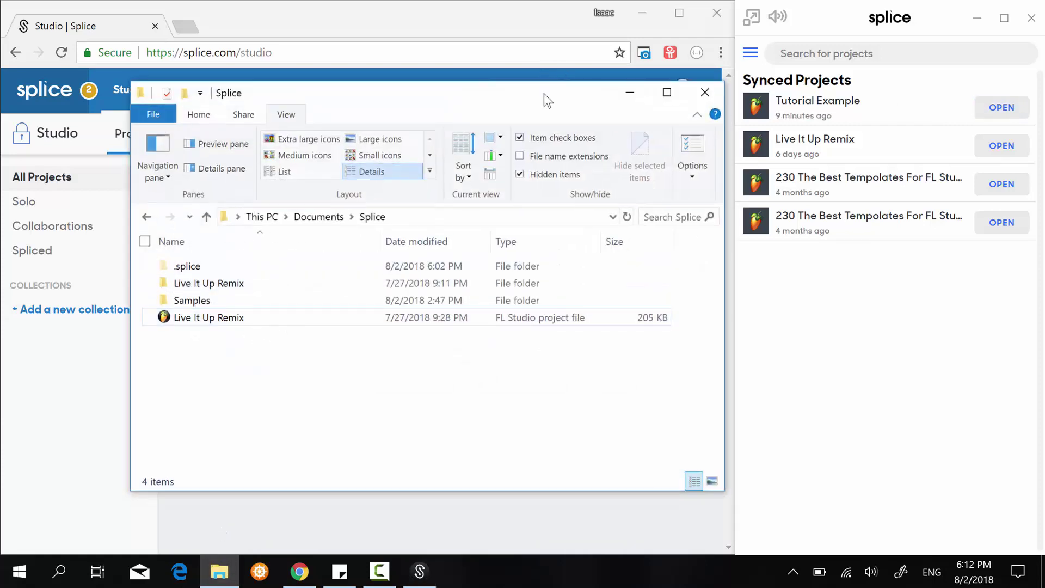
left_click_drag(544, 93, 477, 82)
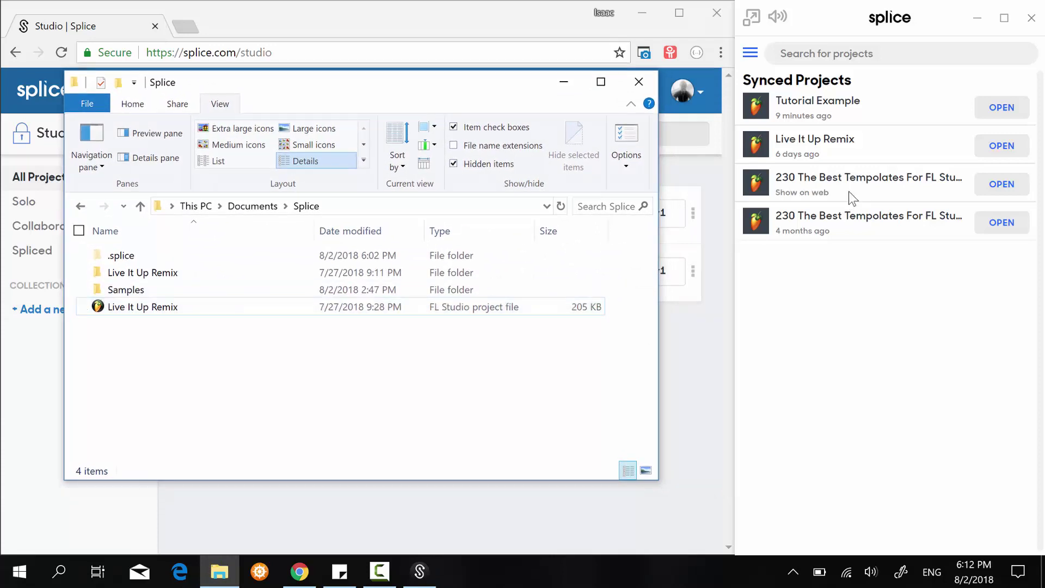
left_click(1000, 110)
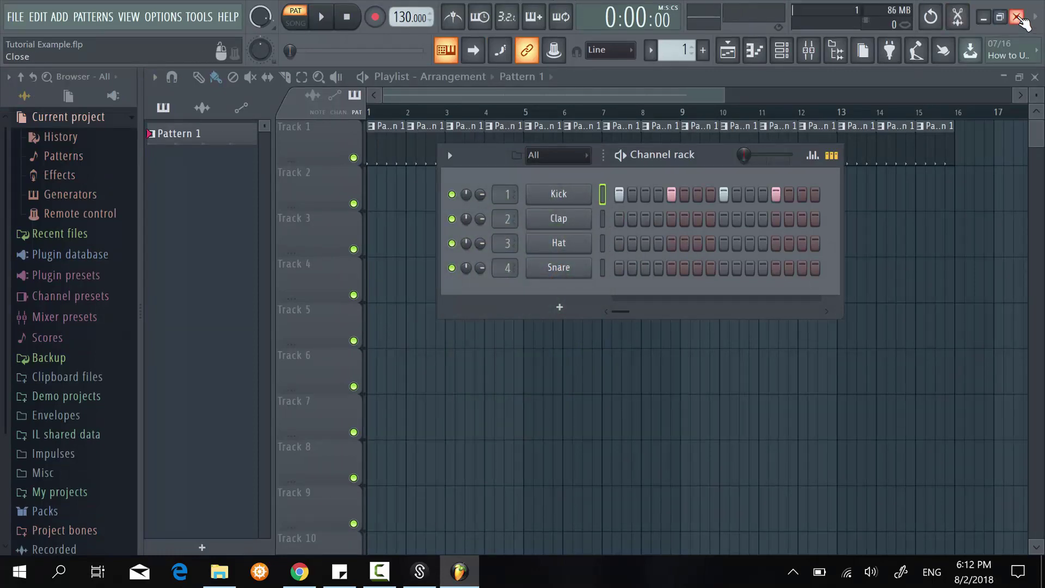
left_click(1018, 18)
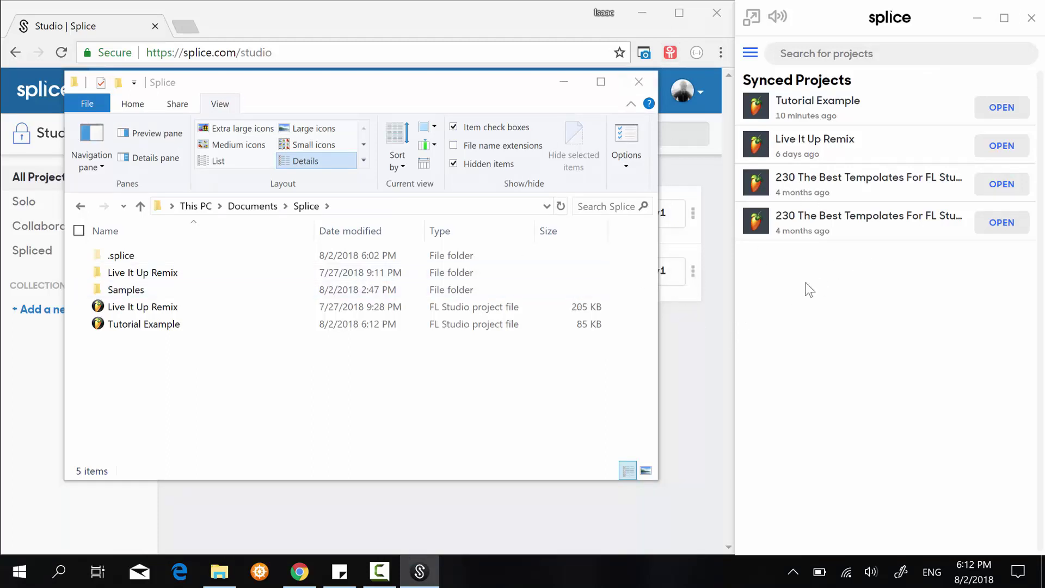
- Bring the splice.com Studio projects page in front of File Explorer
left_click(677, 351)
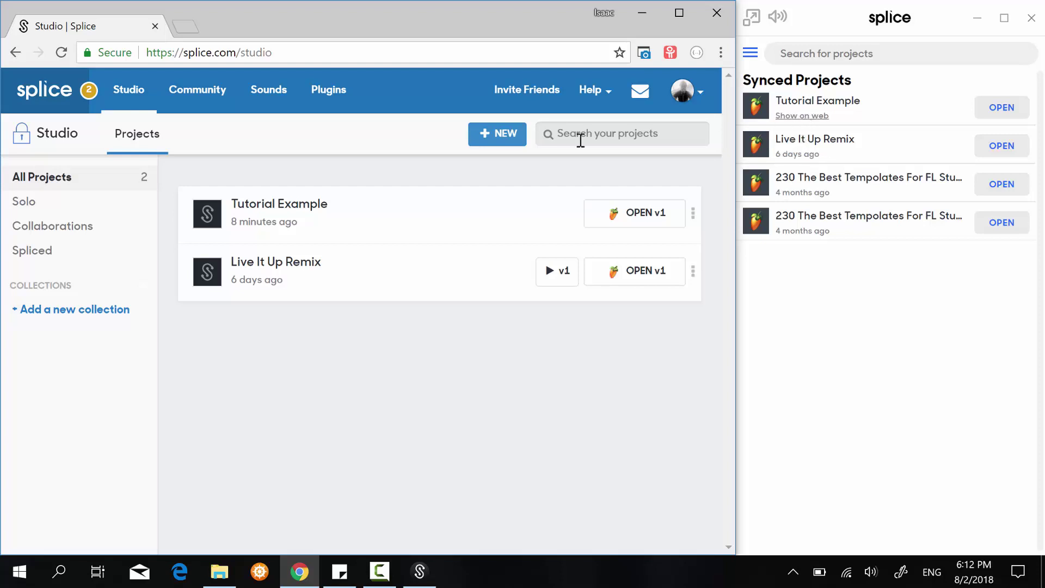
- Browse the Live It Up Remix page, go back, then open it via 'Show on web'
left_click(273, 266)
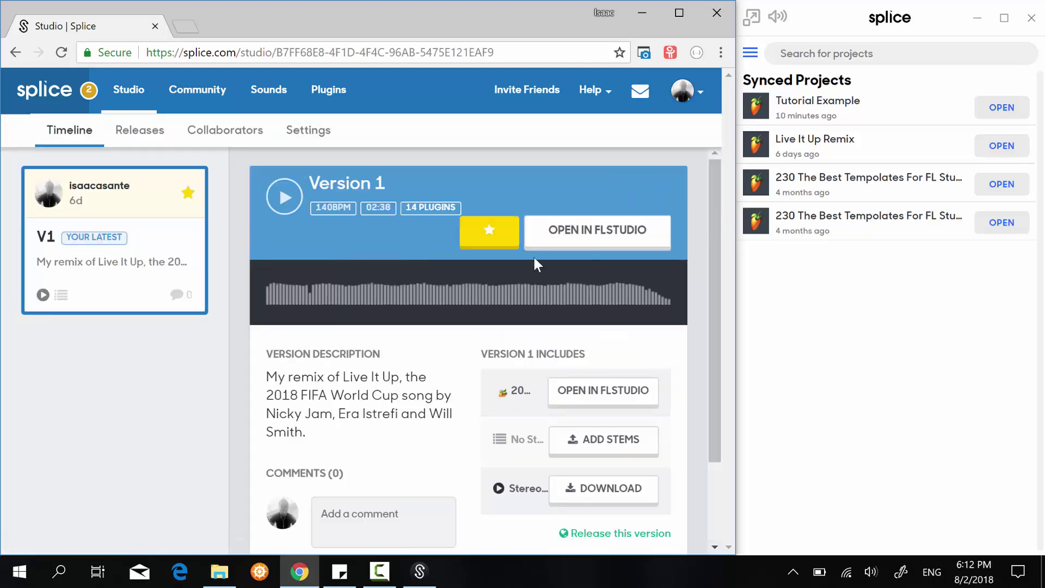
scroll(246, 317, "down", 1)
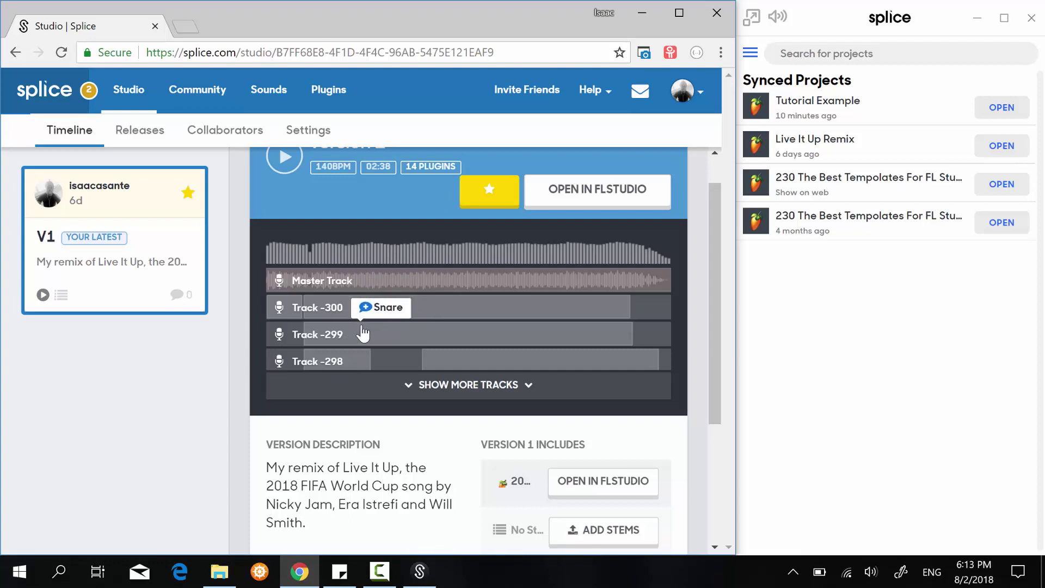
scroll(709, 296, "down", 4)
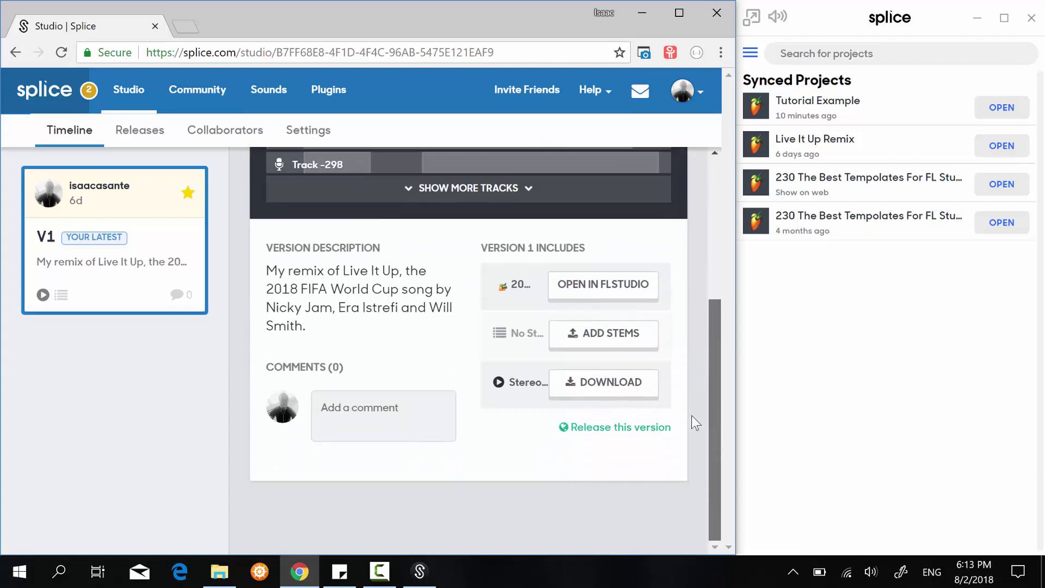
left_click(19, 52)
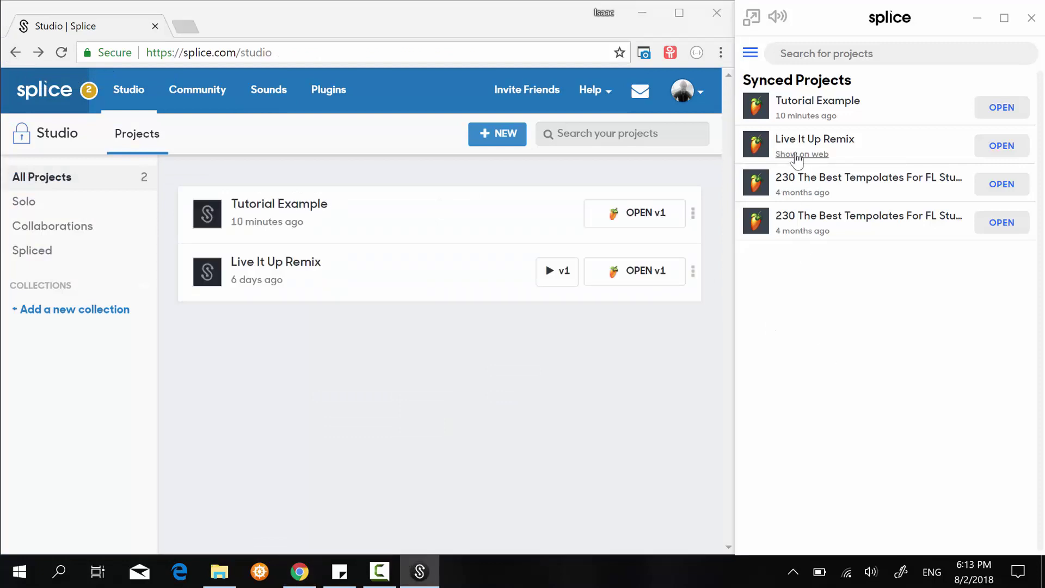
left_click(803, 155)
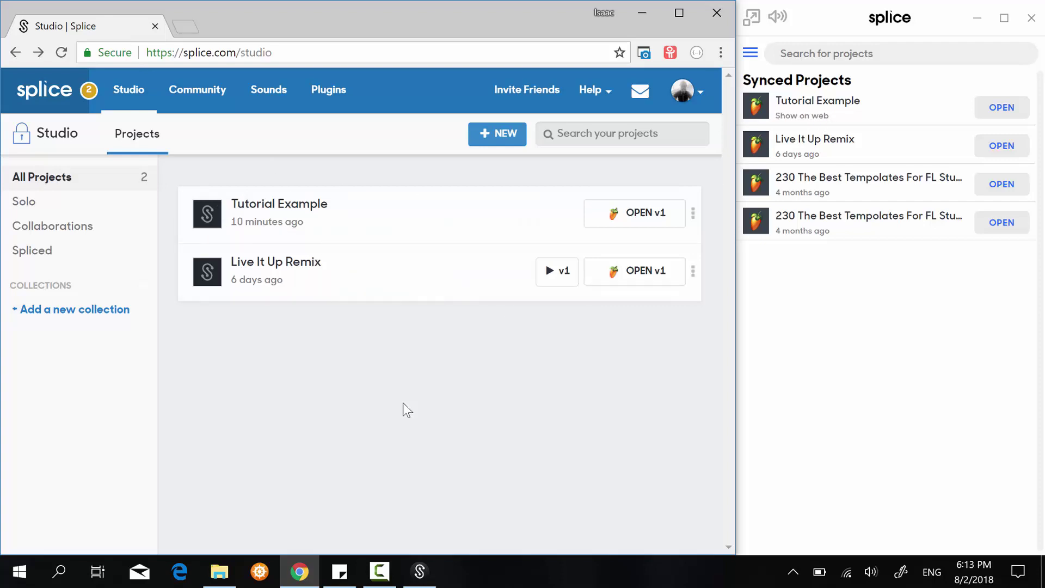
- Check Documents\Splice in File Explorer, then return to the Studio projects page
left_click(219, 570)
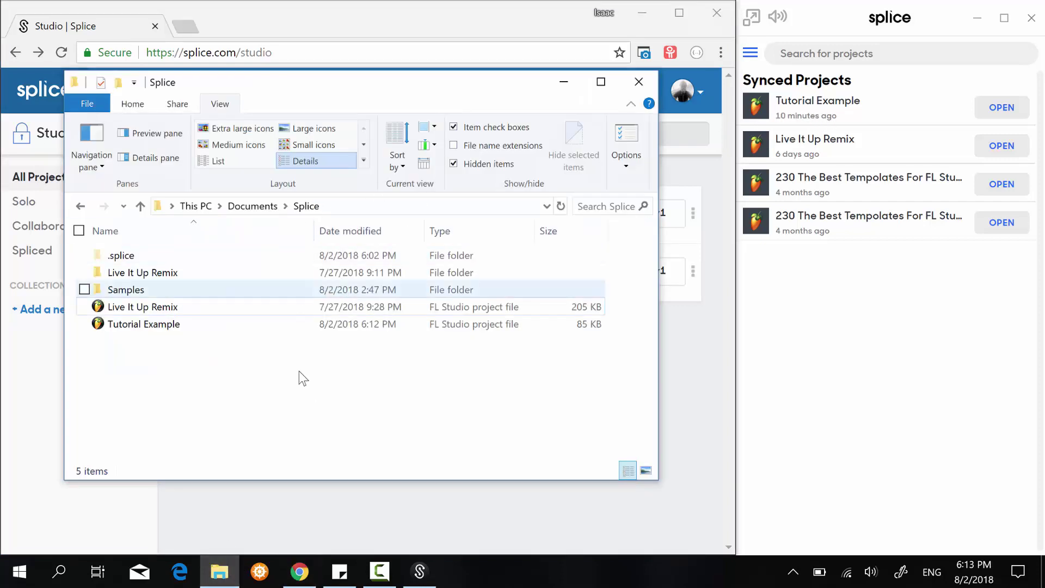
left_click(443, 486)
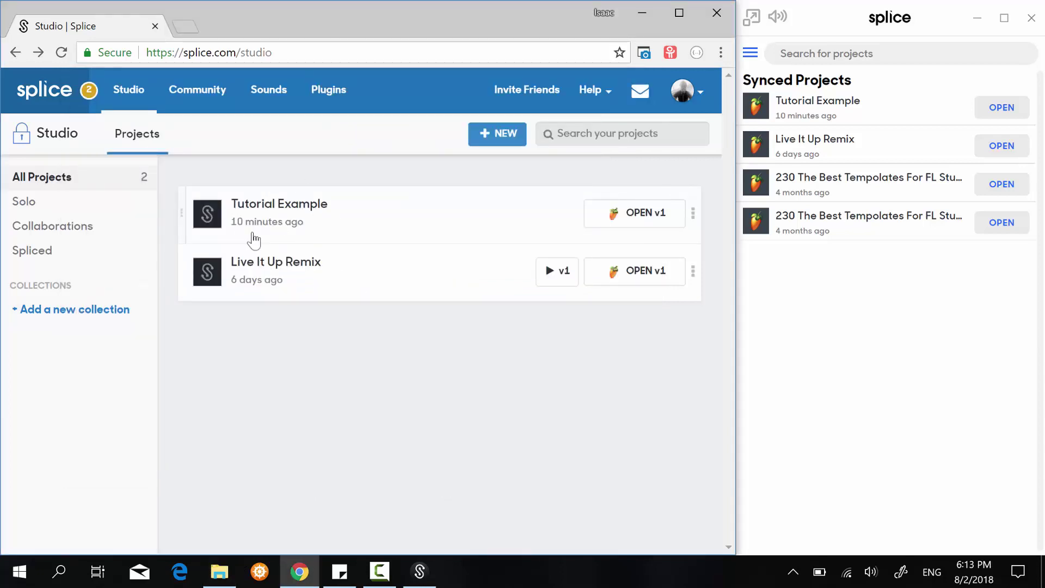
- Open Tutorial Example's Settings tab and scroll down to Project Actions
left_click(274, 210)
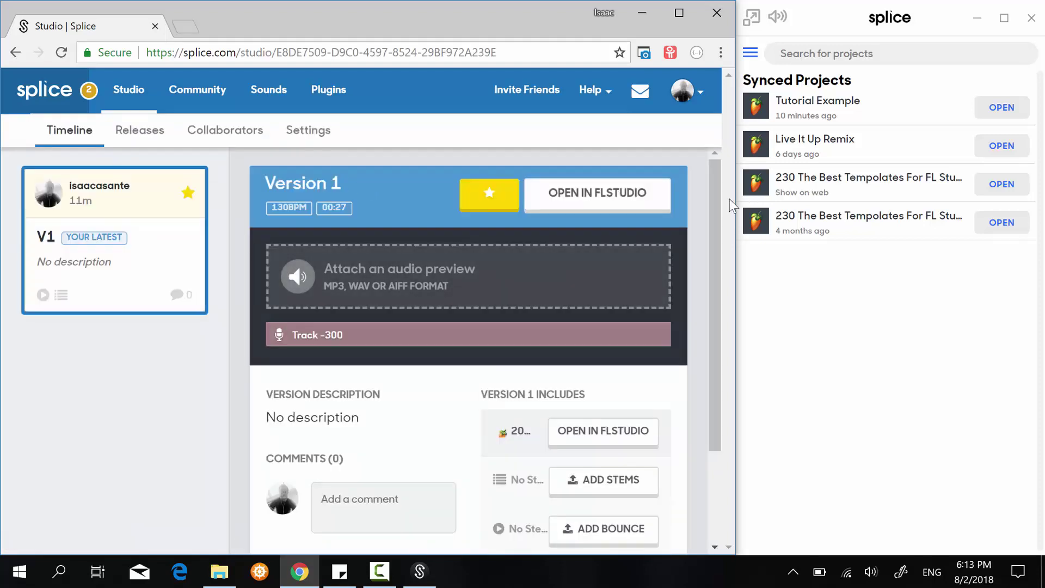
left_click_drag(717, 210, 732, 148)
left_click(306, 133)
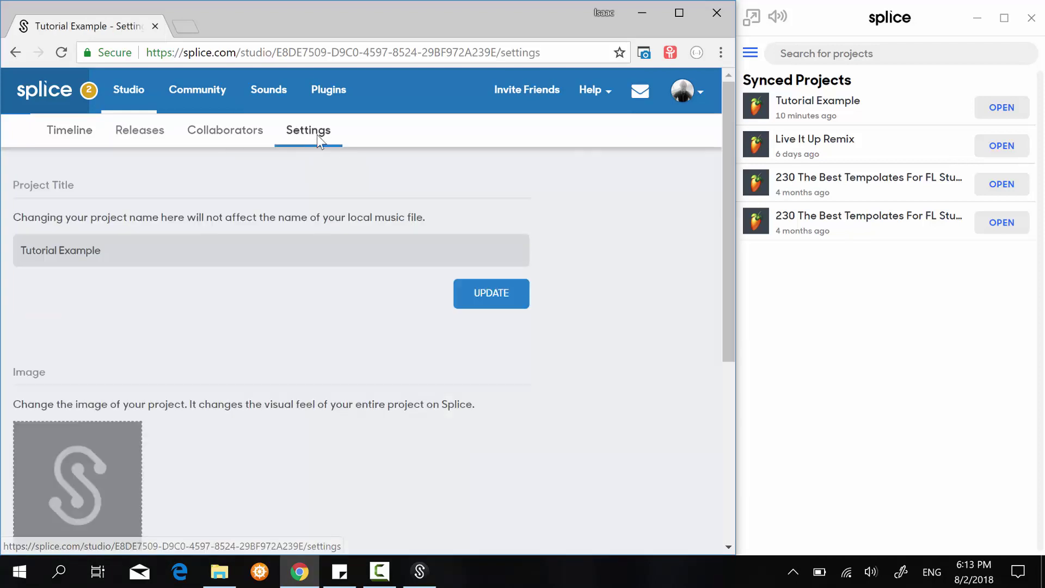
left_click_drag(729, 237, 700, 479)
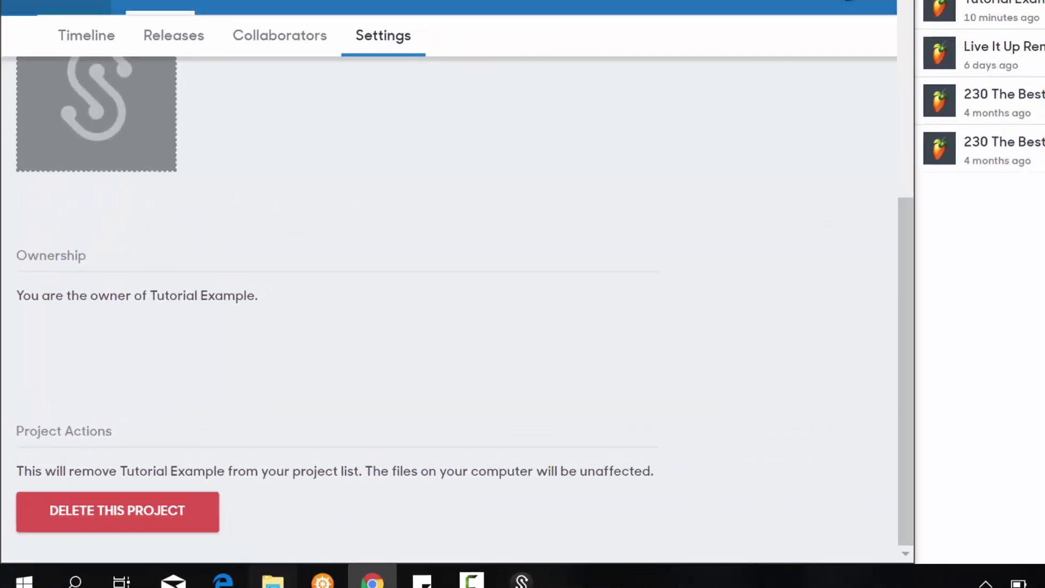
left_click(273, 577)
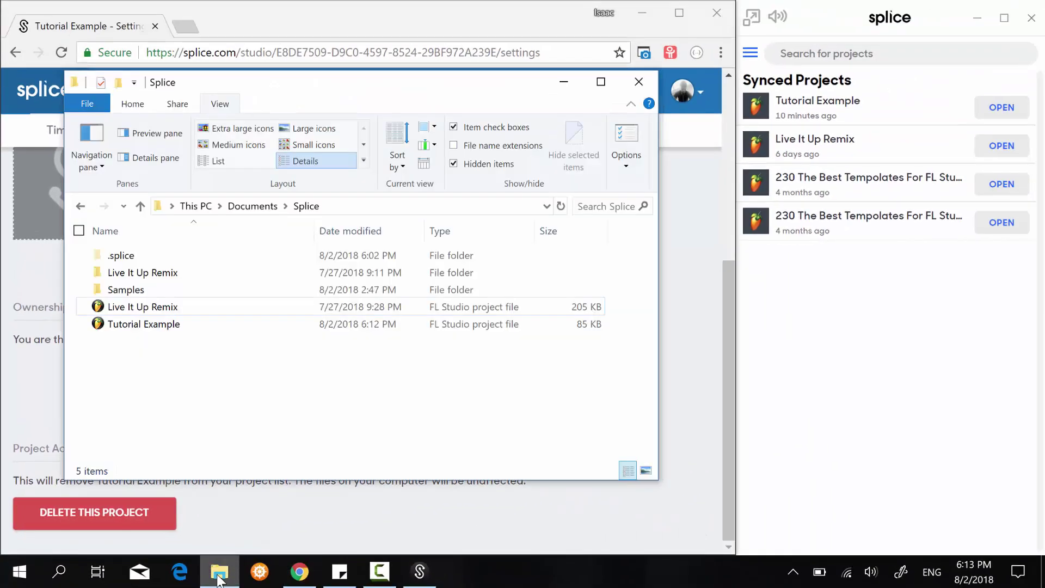
left_click(218, 577)
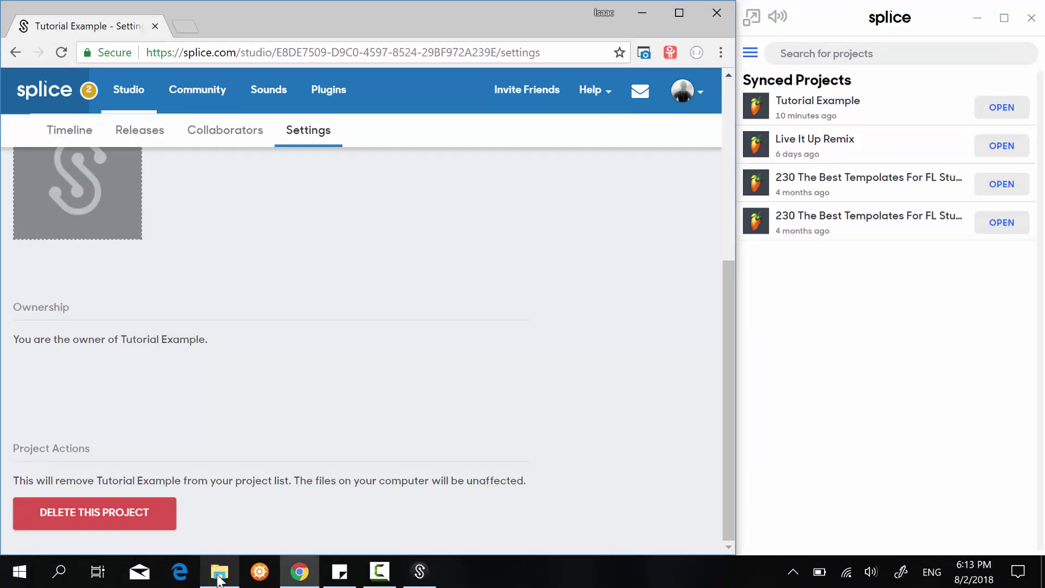
- Delete Tutorial Example via DELETE THIS PROJECT, confirm, and return to the Studio list
left_click(104, 515)
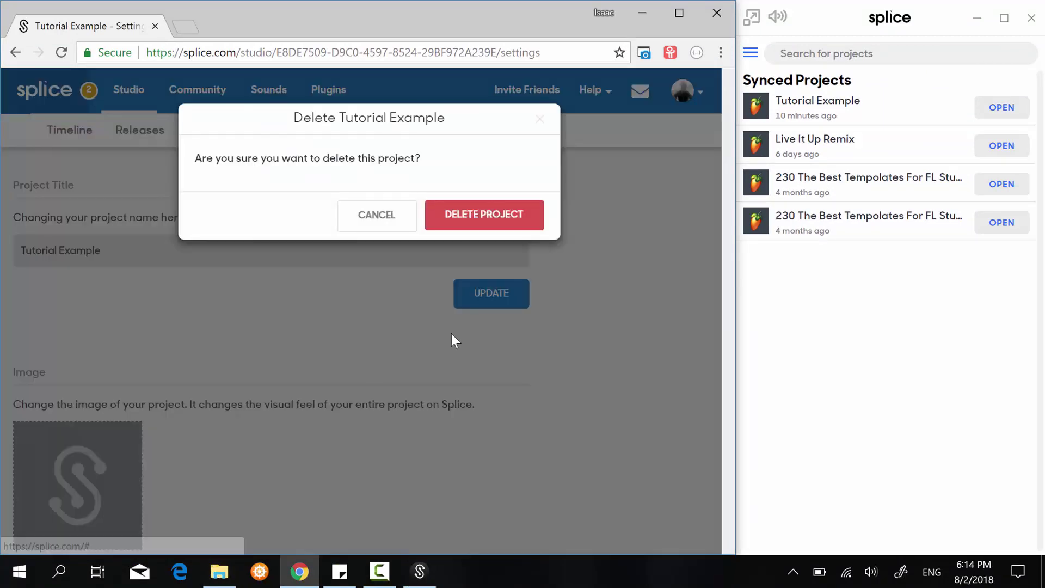
left_click(489, 223)
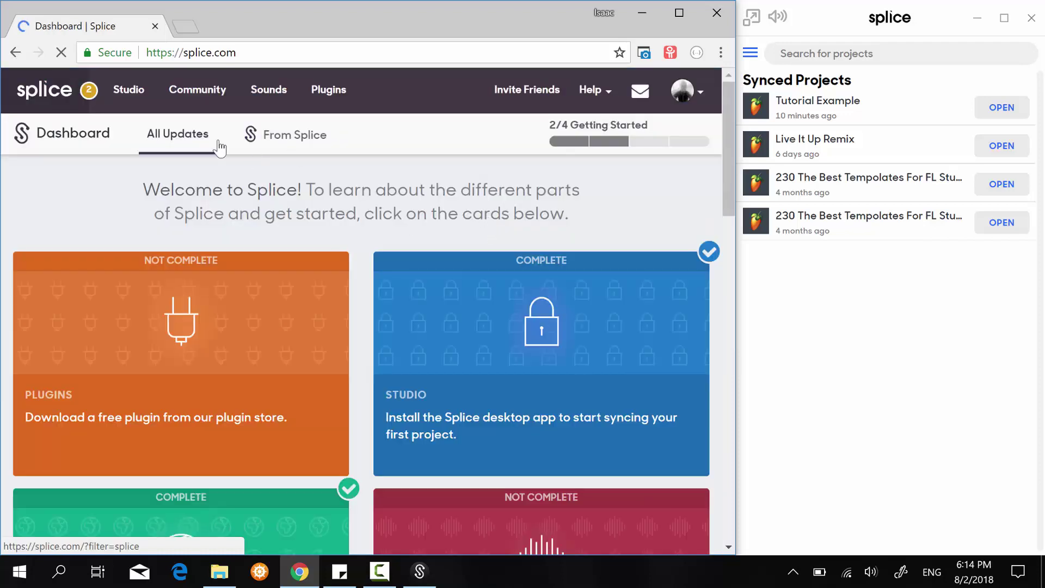
left_click(140, 99)
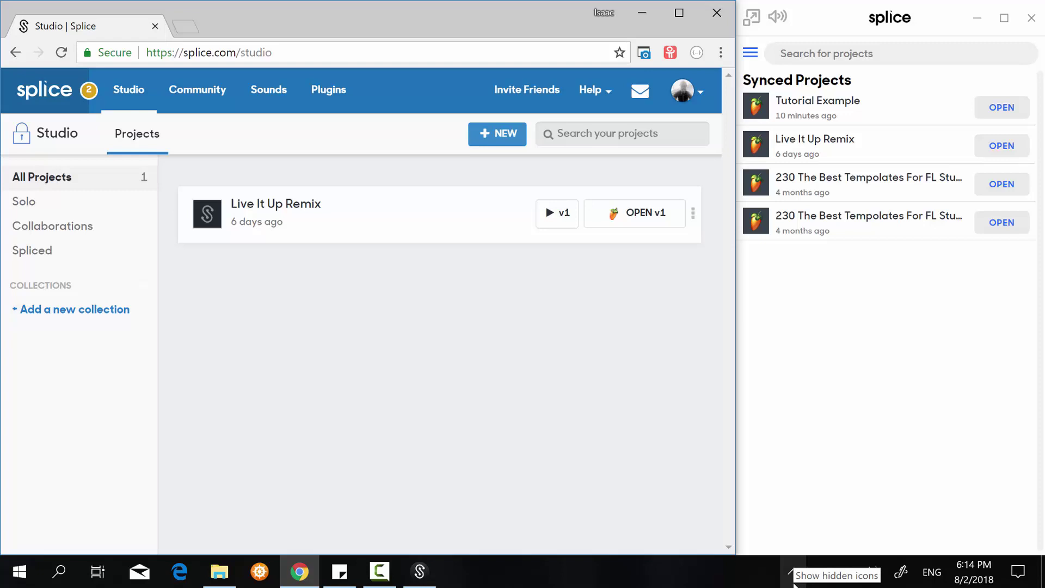
- Quit Splice from the system tray and relaunch it by searching 'spli' in Start
left_click(793, 573)
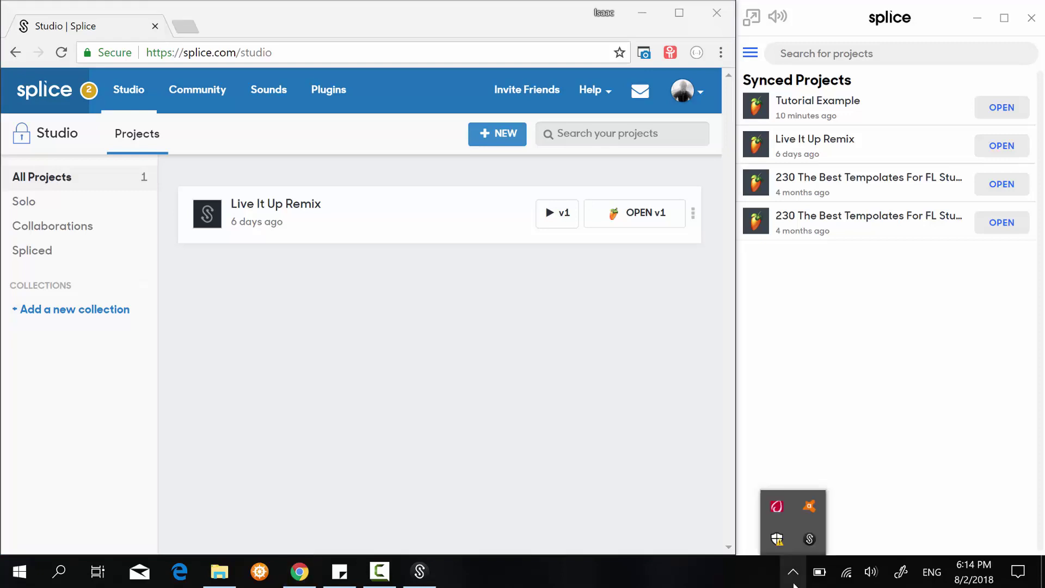
right_click(810, 538)
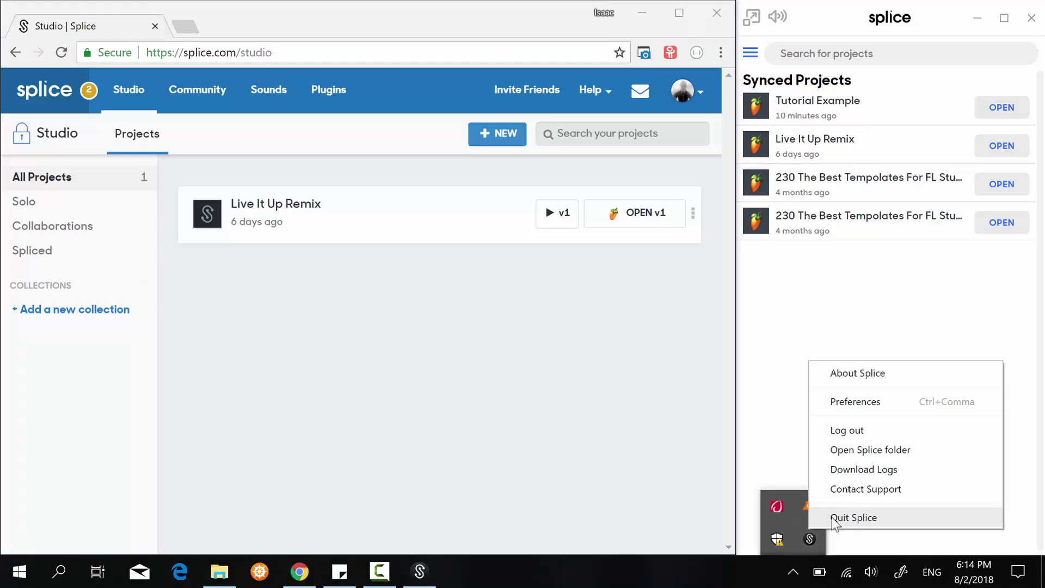
left_click(816, 516)
key("super")
type("spli")
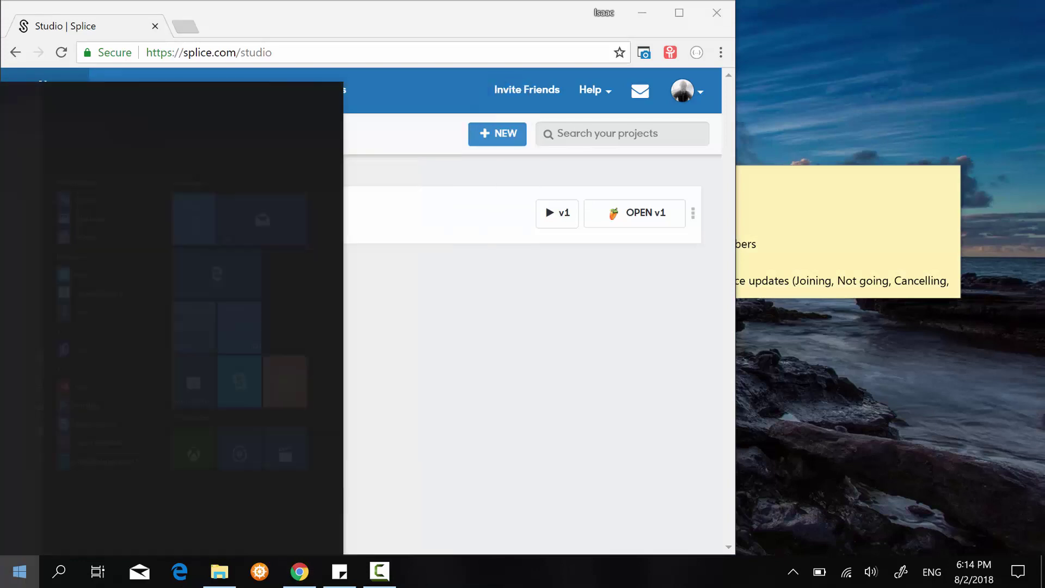
key("Return")
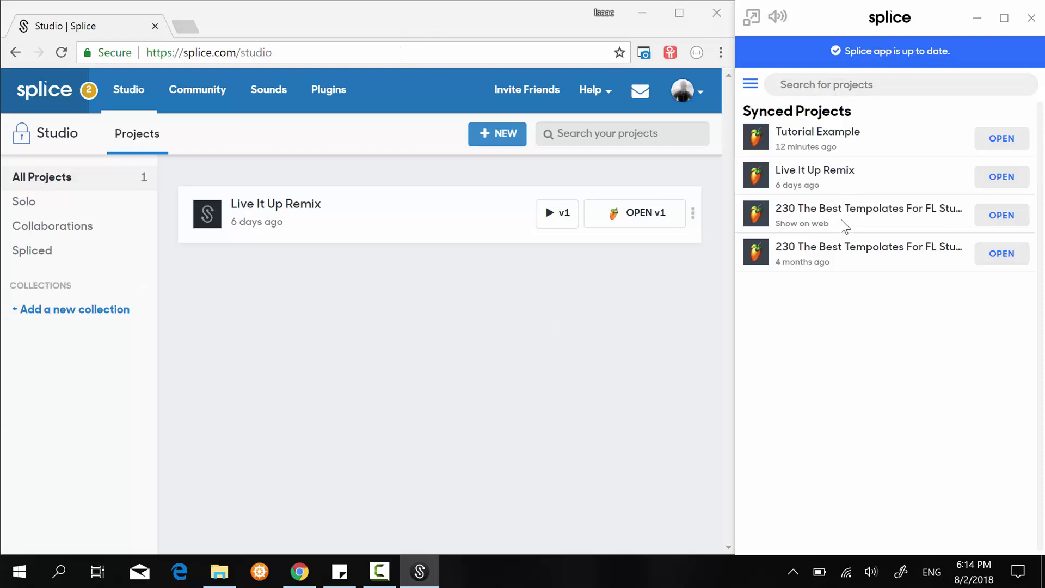
- Reload splice.com/studio, which now shows only Live It Up Remix
left_click(369, 53)
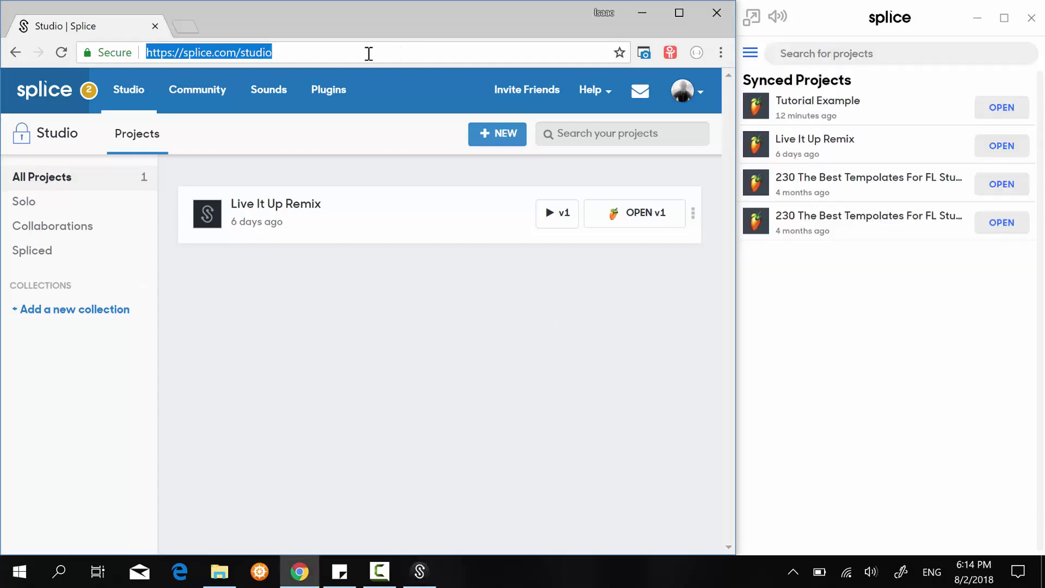
key("Return")
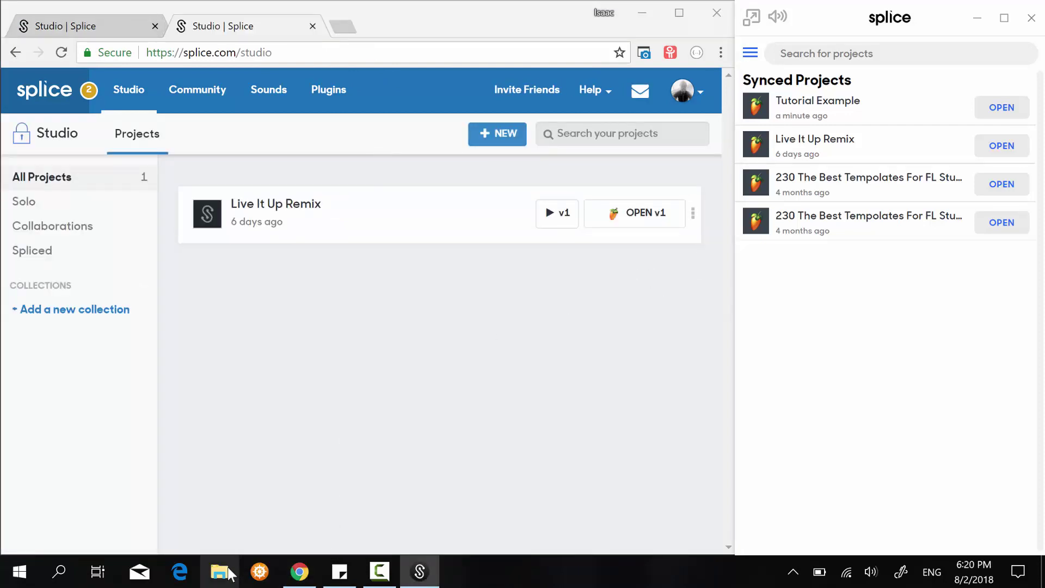
mouse_move(818, 109)
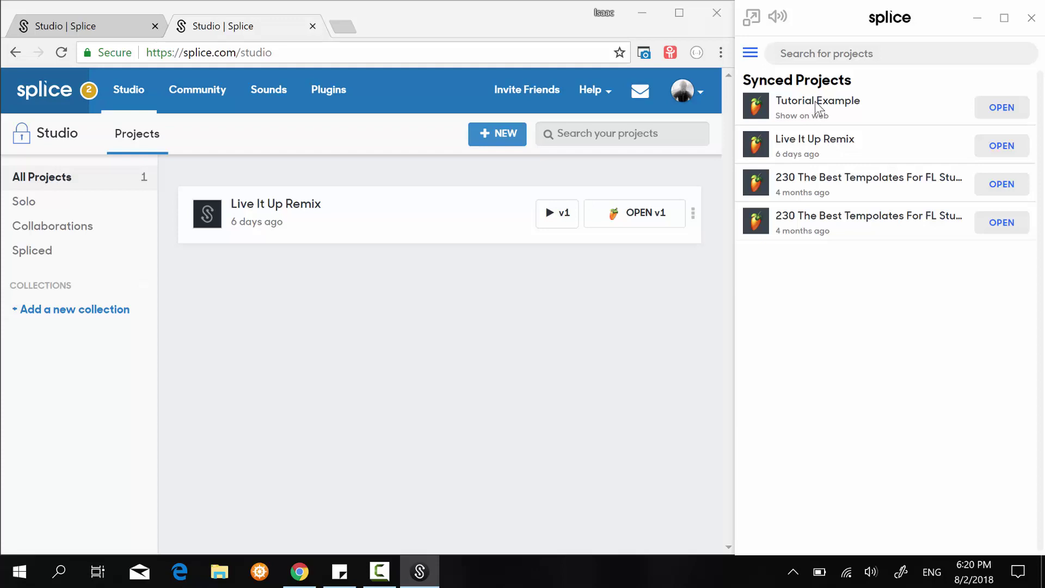
- Reveal Tutorial Example's folder in Documents > Splice and open the project in FL Studio
left_click(814, 102)
left_click_drag(495, 83, 421, 54)
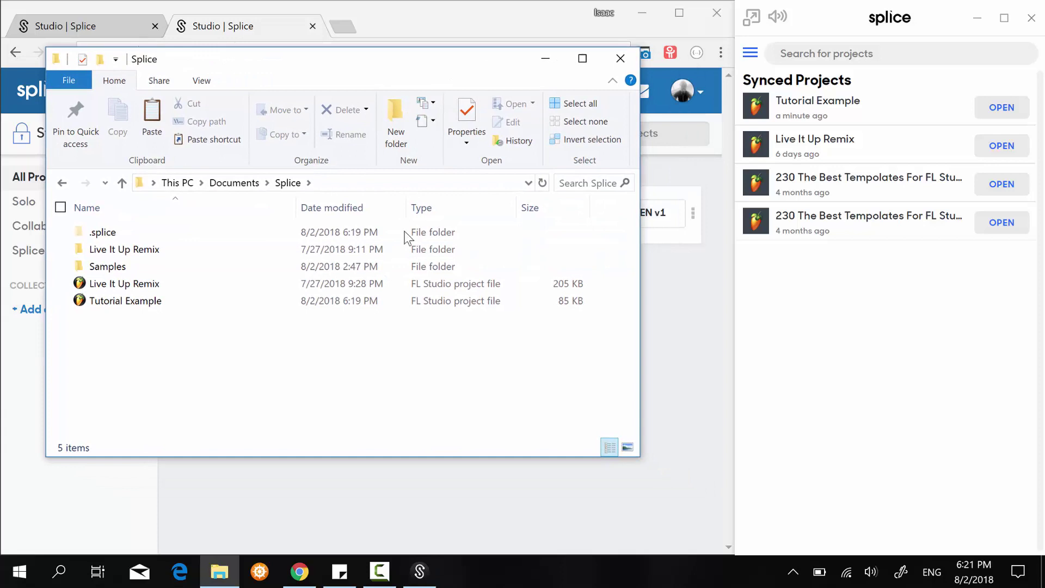
left_click(393, 302)
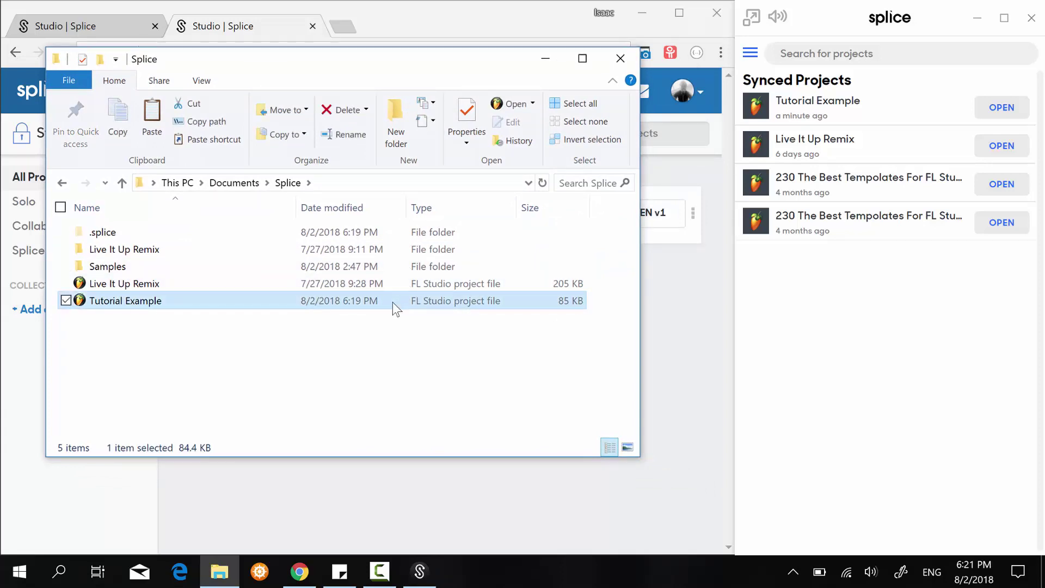
right_click(351, 307)
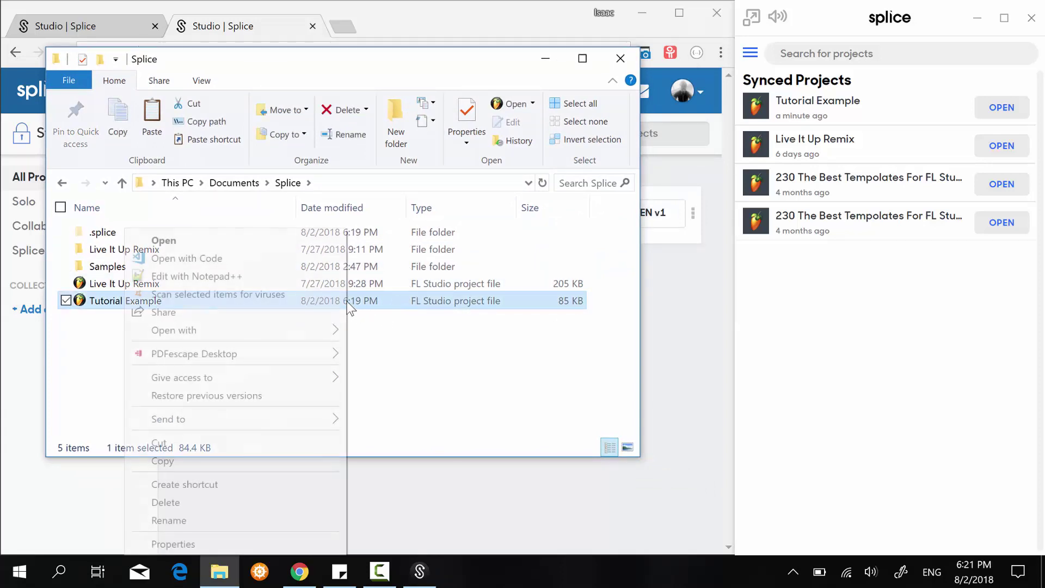
left_click(356, 313)
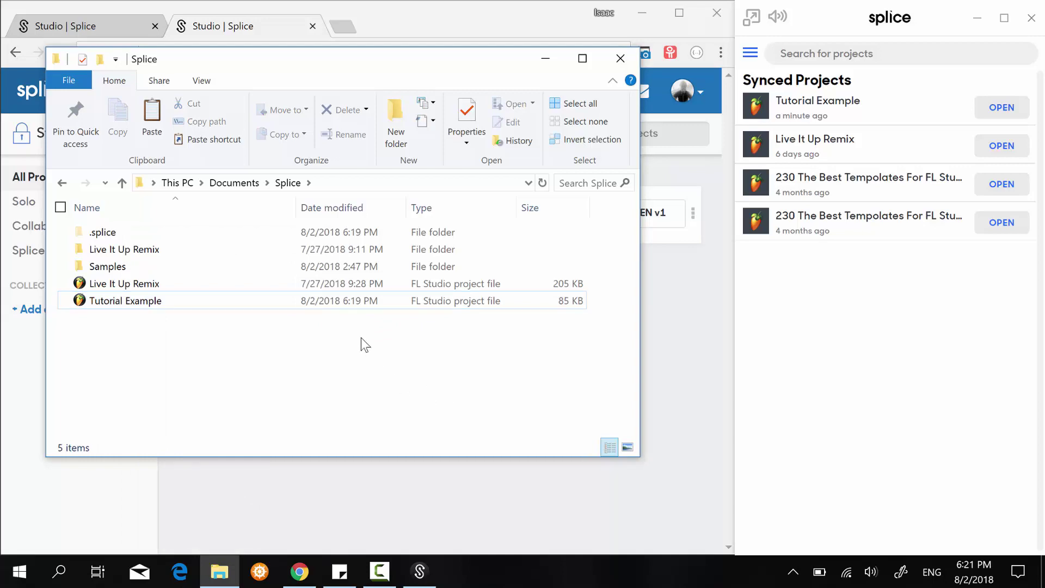
double_click(361, 303)
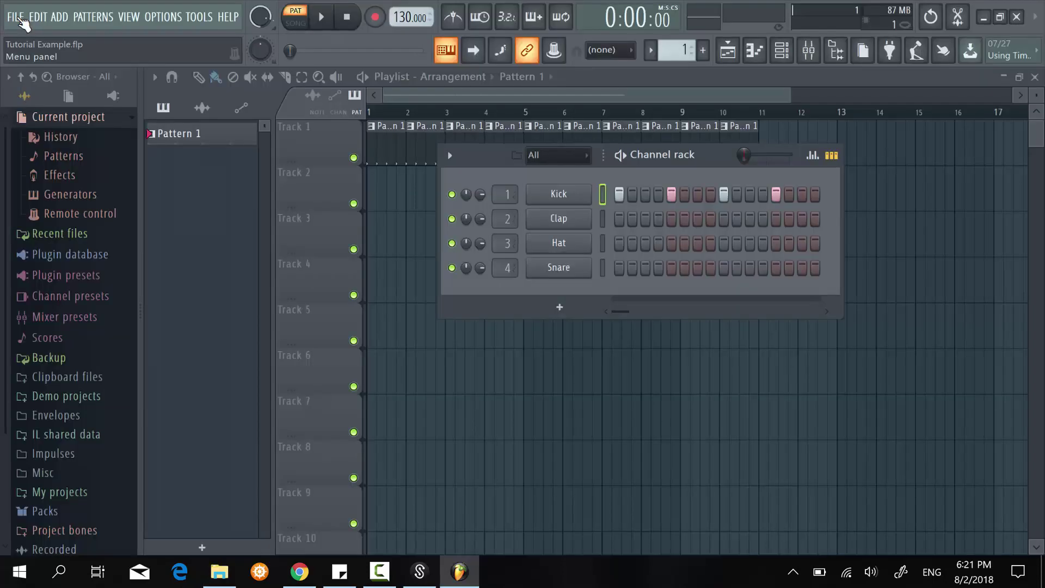
- Save As Tutorial Example over the existing file, confirm replacing it, and return to Chrome
left_click(20, 18)
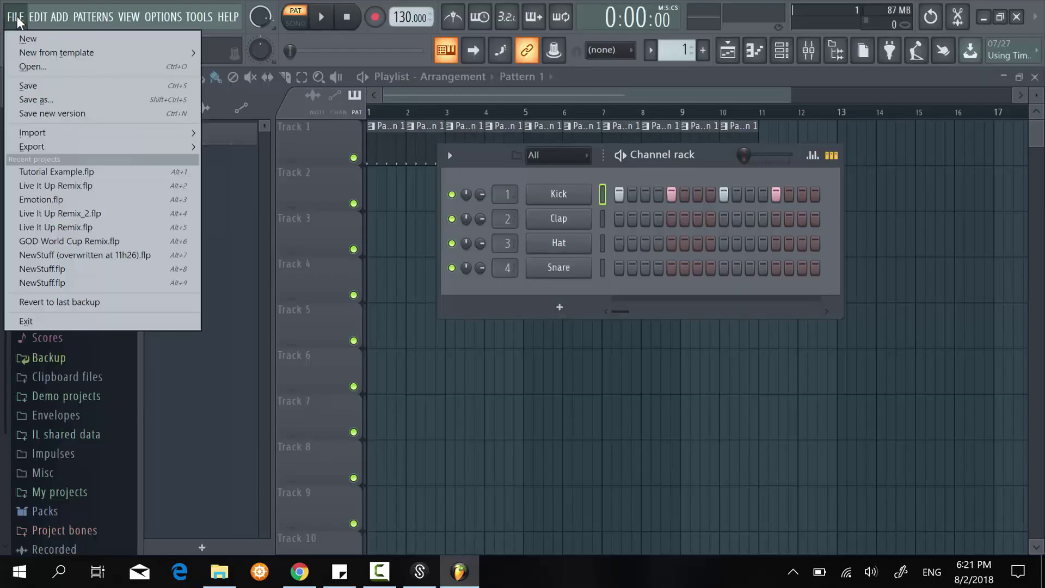
left_click(66, 101)
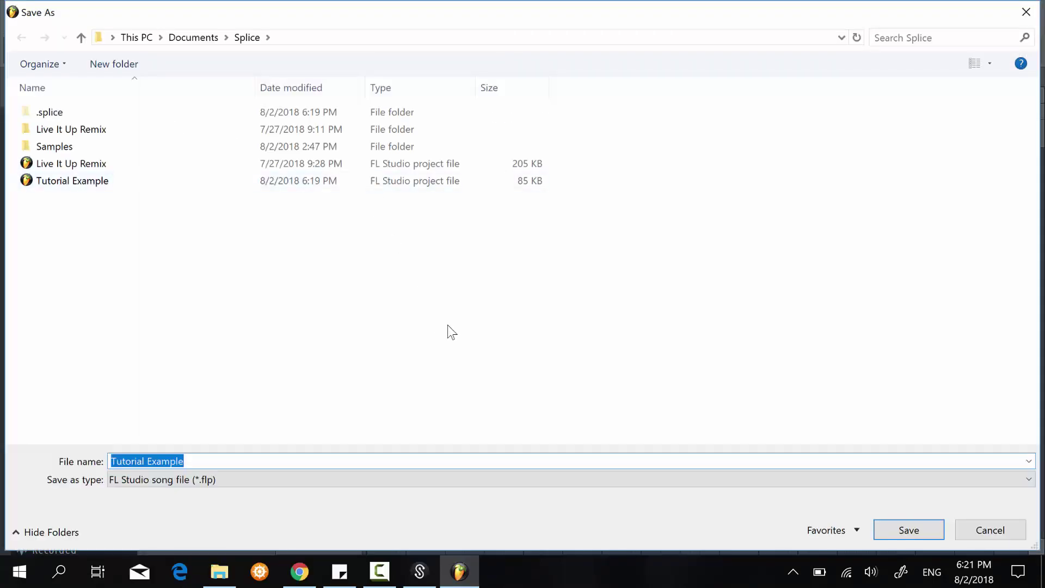
left_click(345, 457)
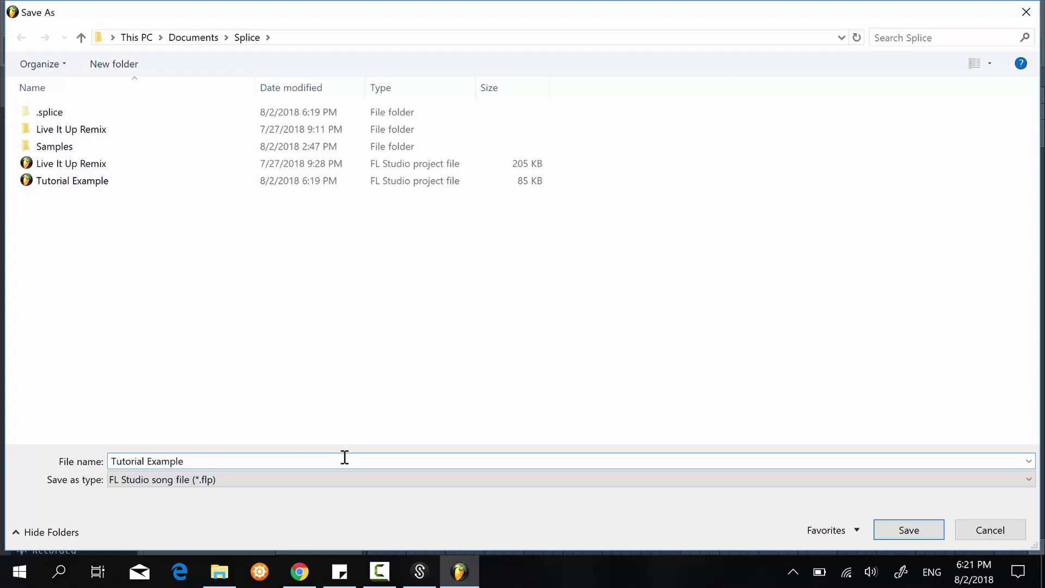
key("Return")
key("Left")
key("Return")
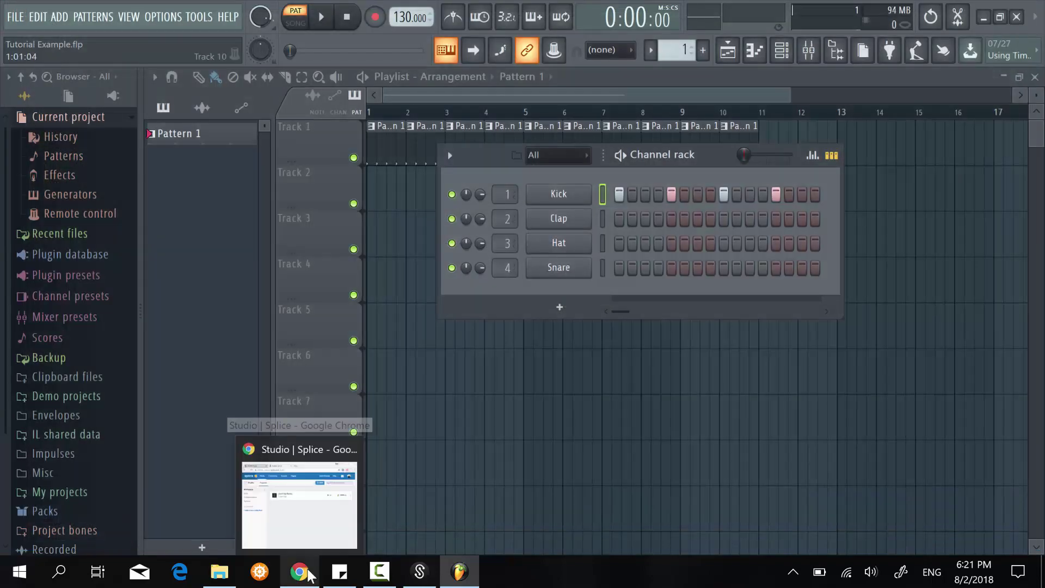
left_click(307, 575)
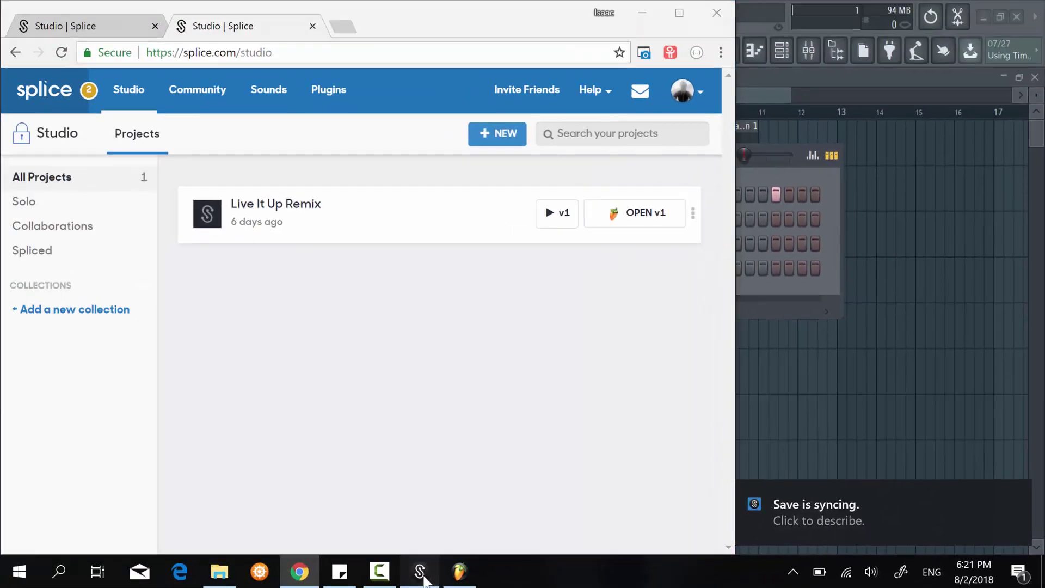
- Refresh the Splice Studio page and open Tutorial Example's project page showing Version 1
left_click(424, 570)
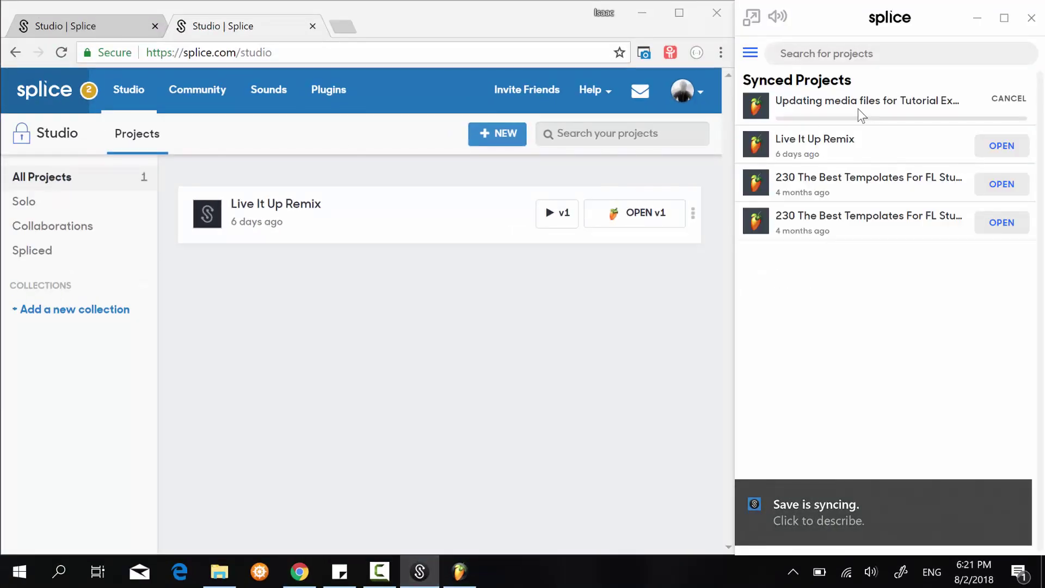
left_click(375, 55)
key("Return")
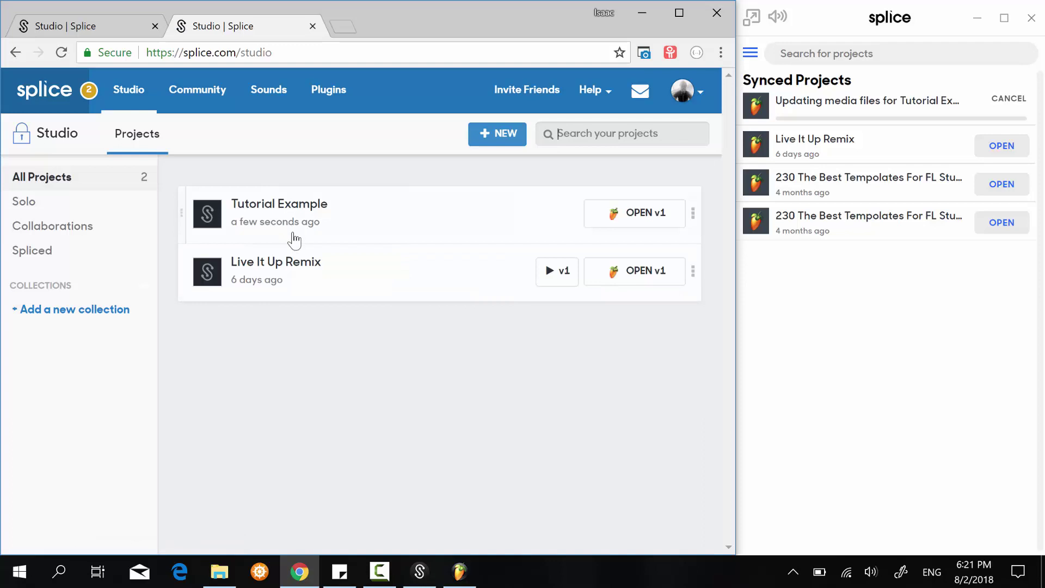
left_click(283, 207)
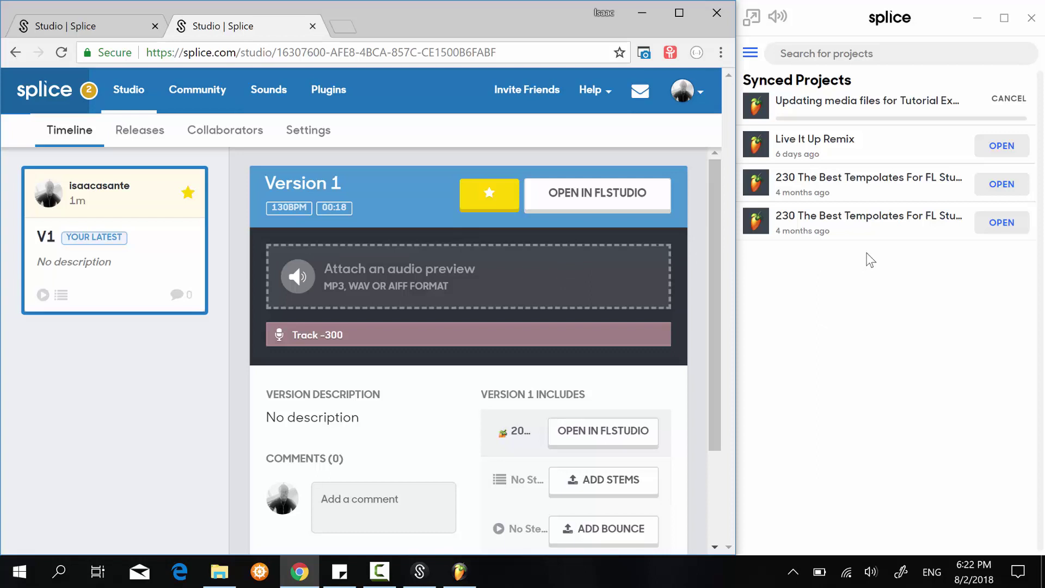
- Check Tutorial Example's modified time in File Explorer, then minimize Explorer while the sync finishes
left_click(215, 577)
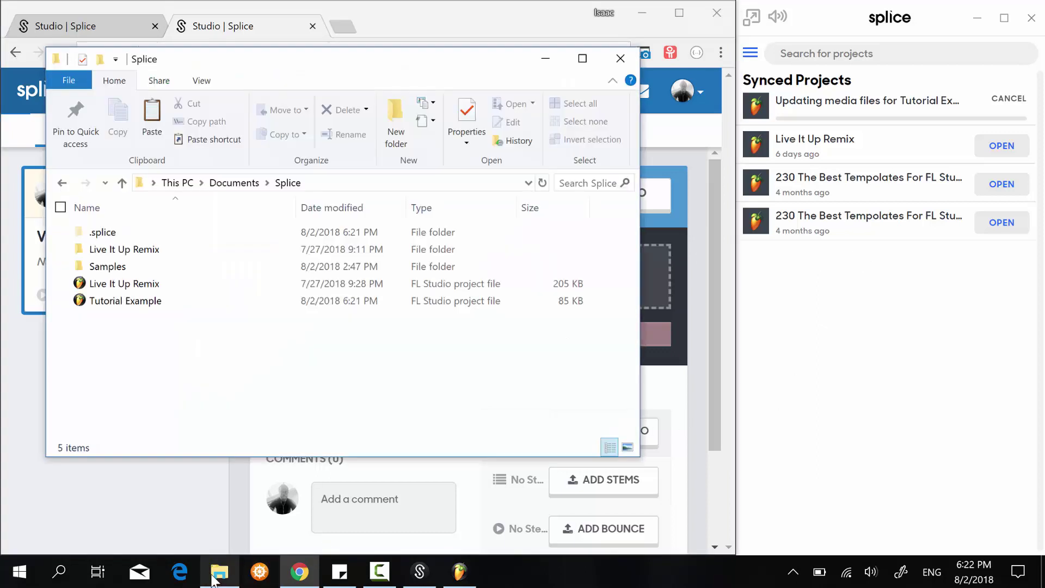
left_click_drag(362, 68, 638, 167)
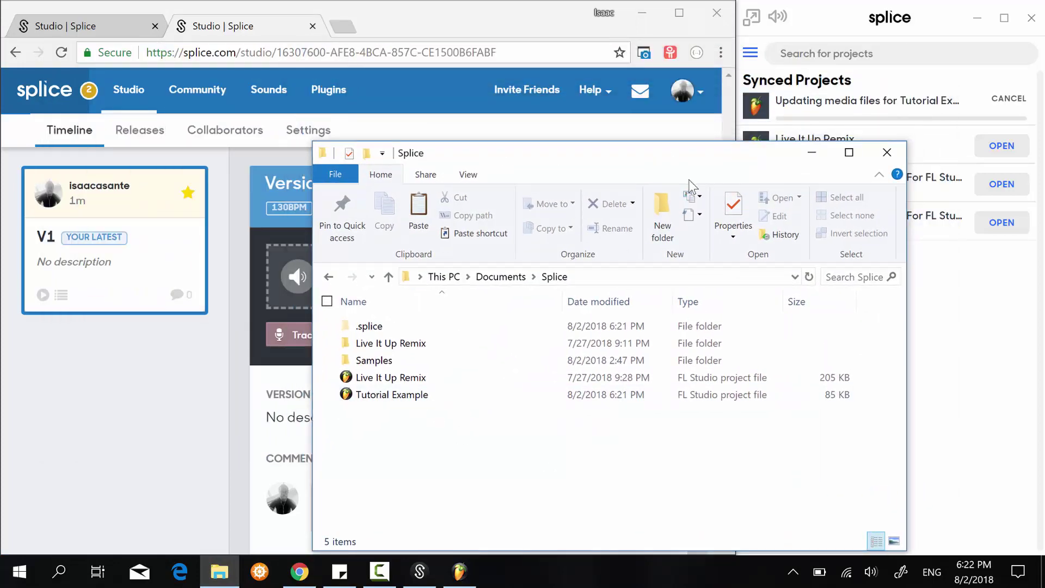
left_click(812, 154)
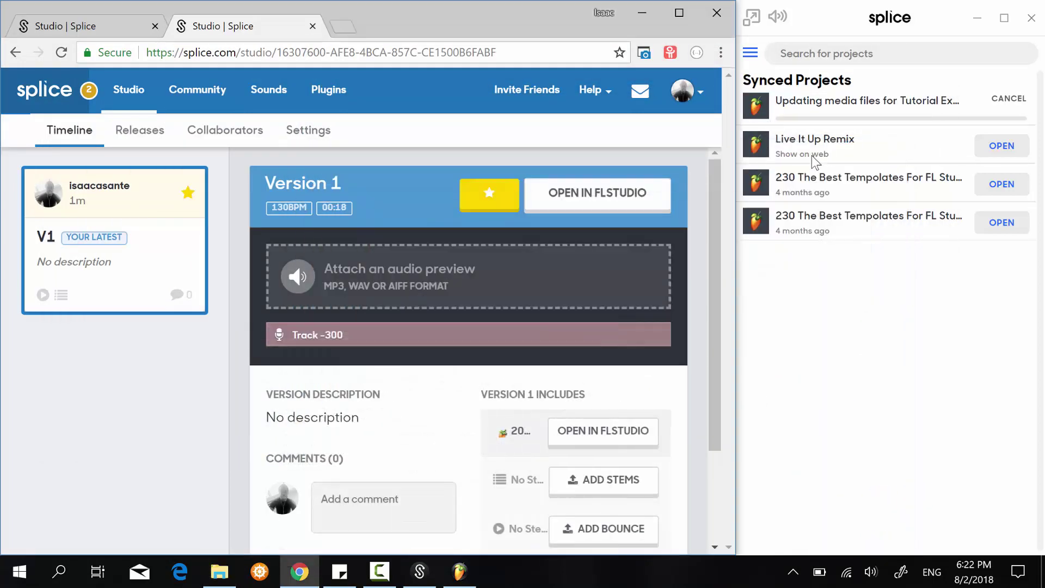